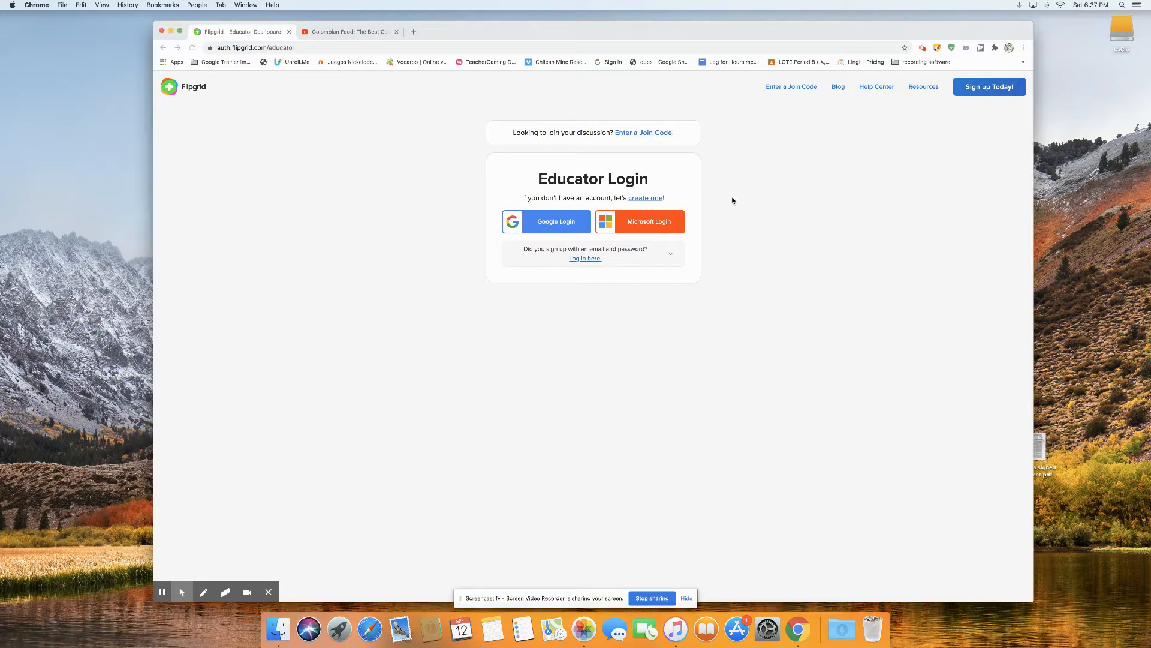
Step: Log in to the educator account with the saved Google account
{"action": "left_click", "coordinate": [547, 223]}
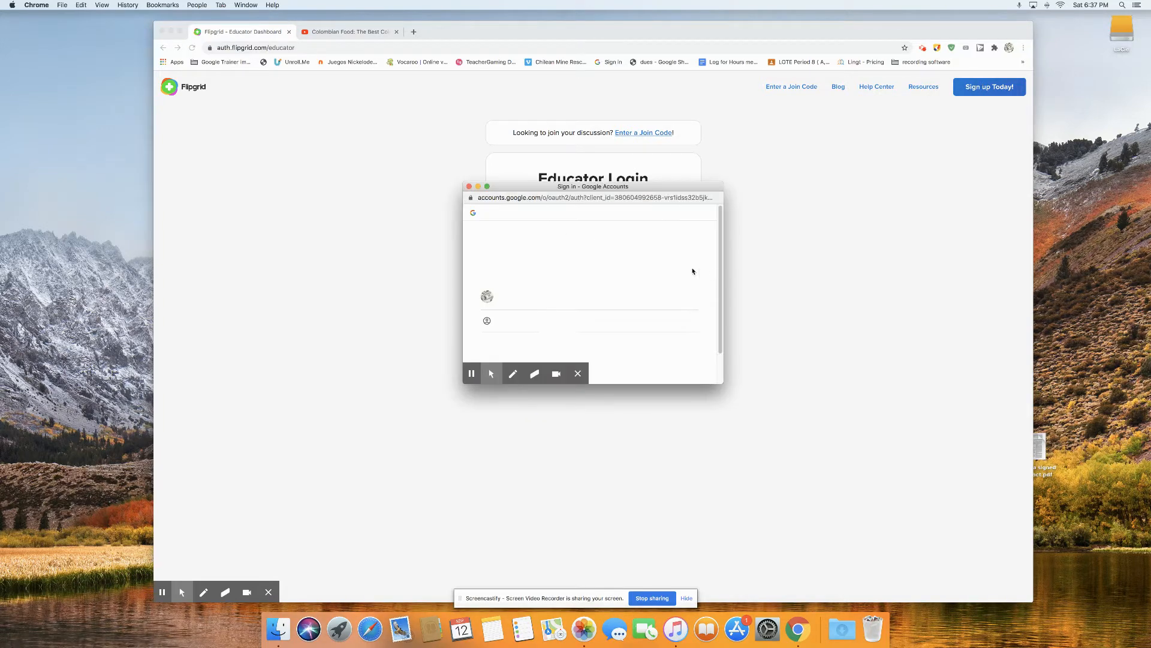
{"action": "left_click", "coordinate": [550, 301]}
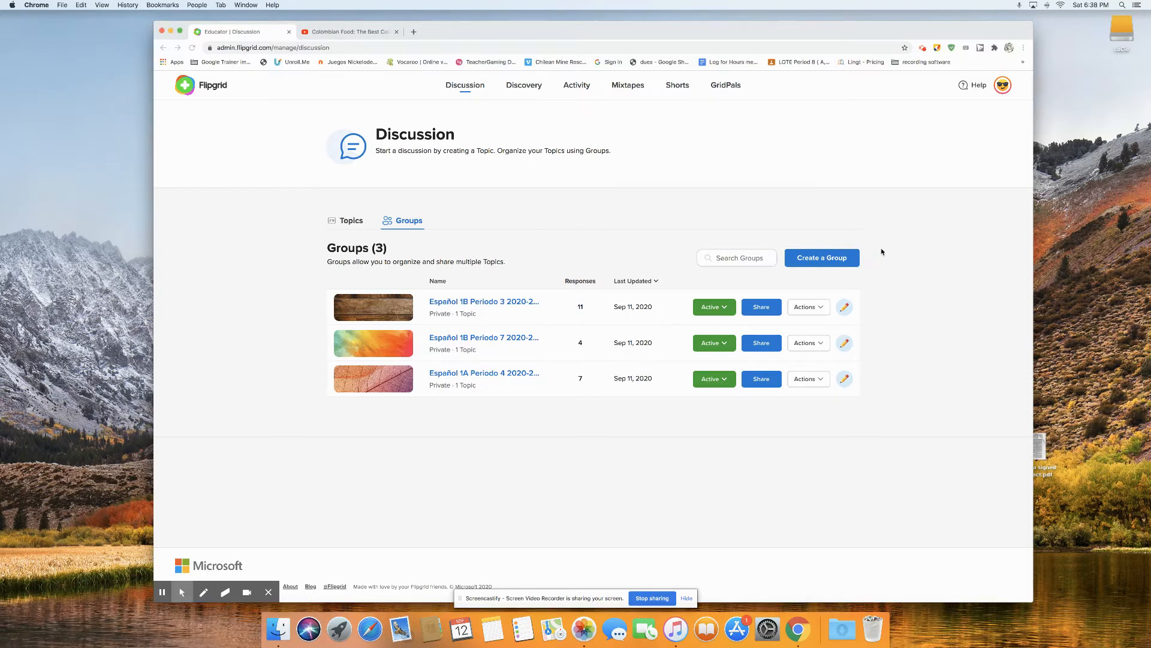
Step: Create a private group named "Demonstration Group" that students join by Student Email, skip duplicating topics, and open the group
{"action": "left_click", "coordinate": [837, 259]}
{"action": "left_click", "coordinate": [549, 242]}
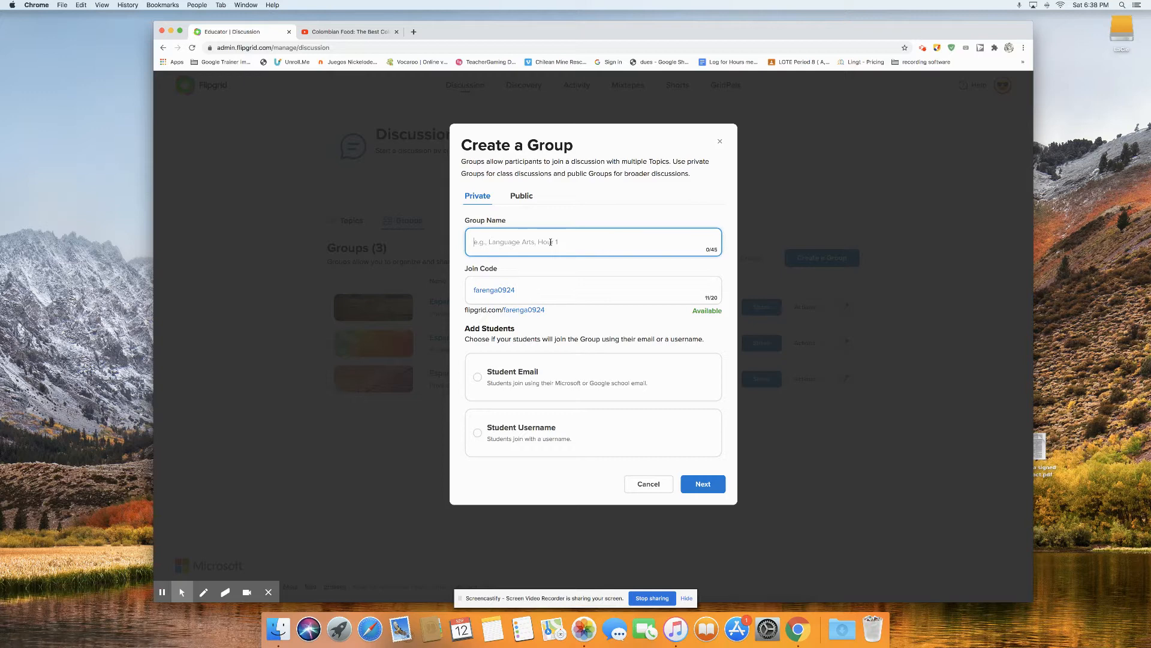
{"action": "type", "text": "Demonstration Gruup"}
{"action": "left_click", "coordinate": [477, 380]}
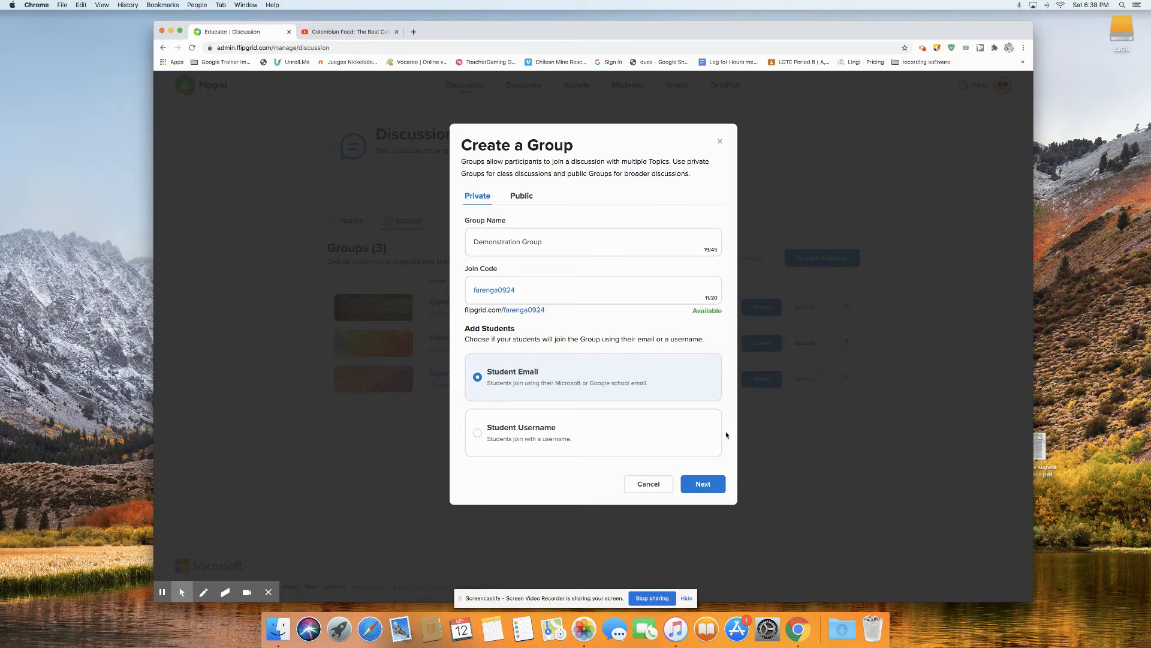
{"action": "left_click", "coordinate": [702, 485]}
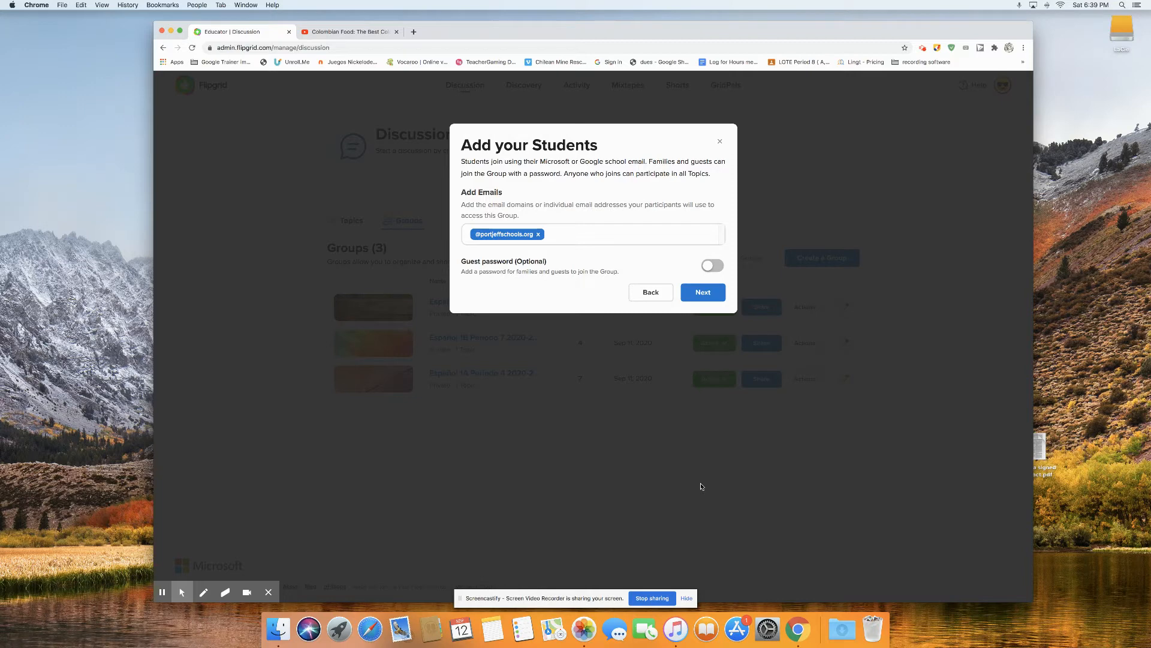
{"action": "left_click", "coordinate": [701, 292]}
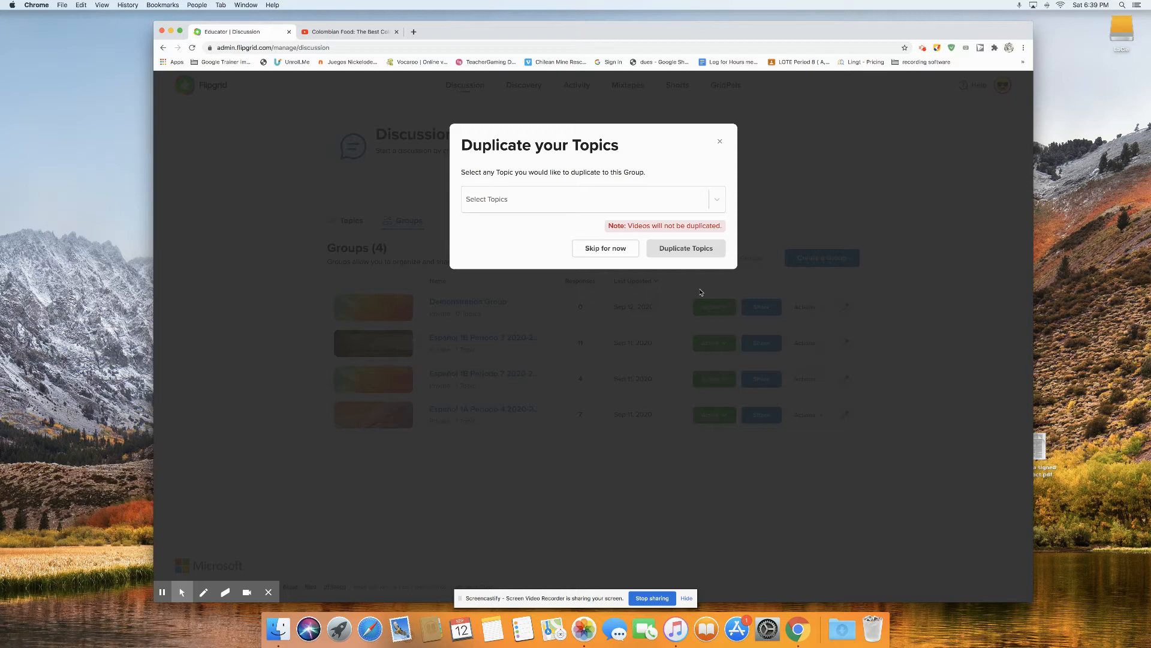
{"action": "left_click", "coordinate": [612, 249]}
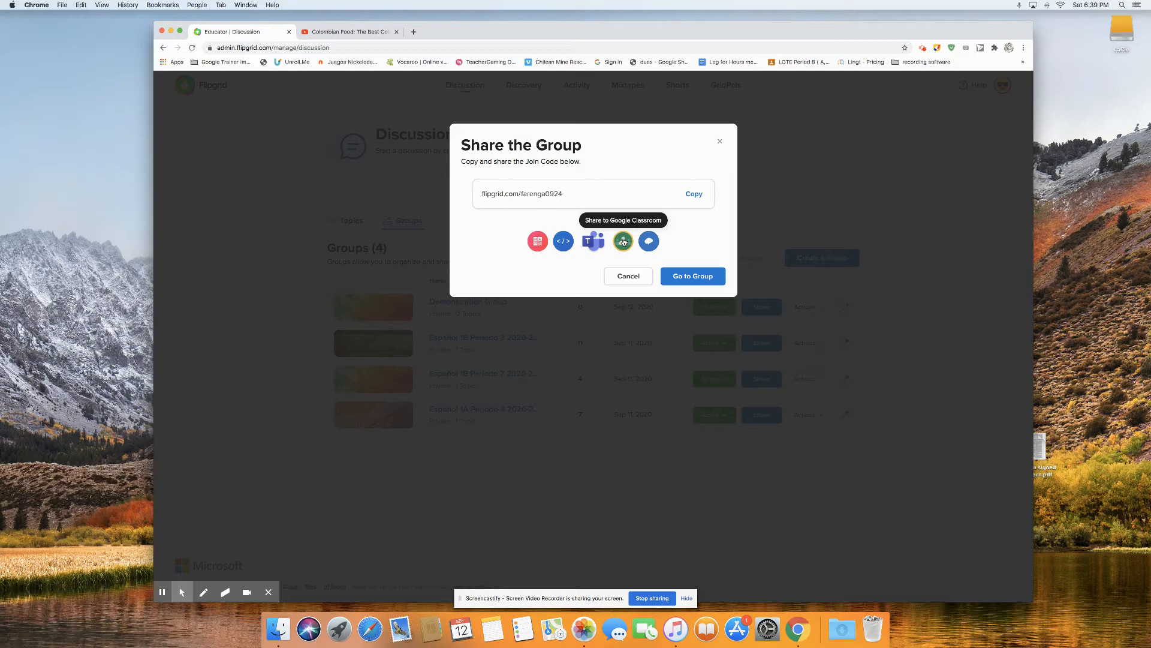
{"action": "left_click", "coordinate": [628, 276]}
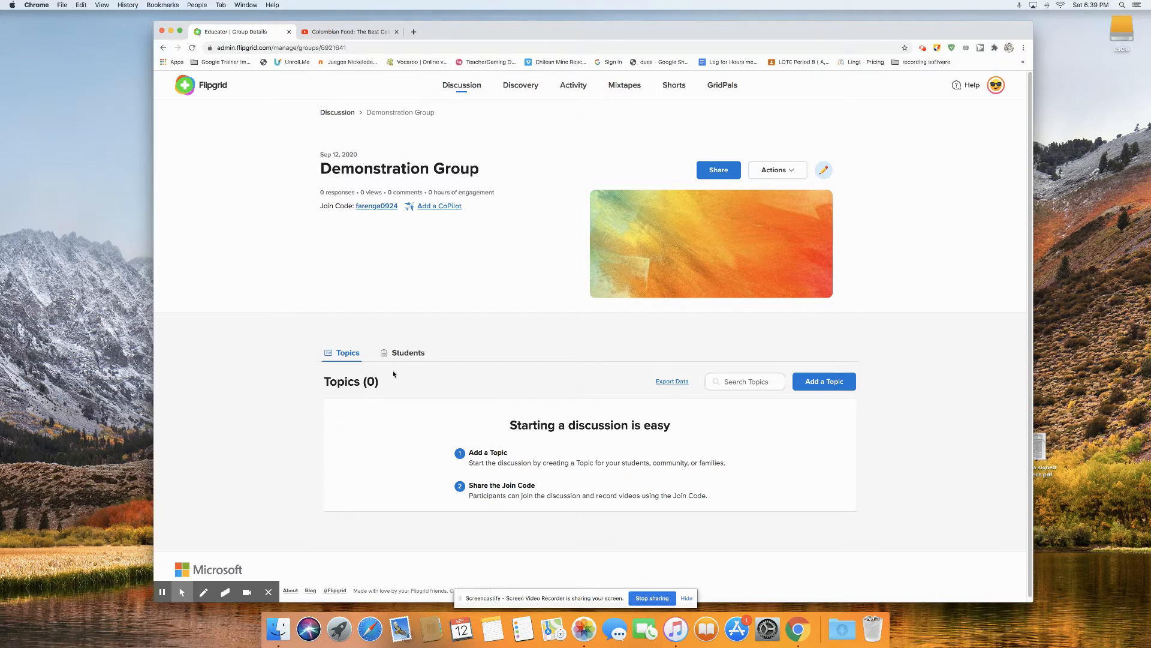
Step: View the group's student list and return to its topics
{"action": "left_click", "coordinate": [399, 355]}
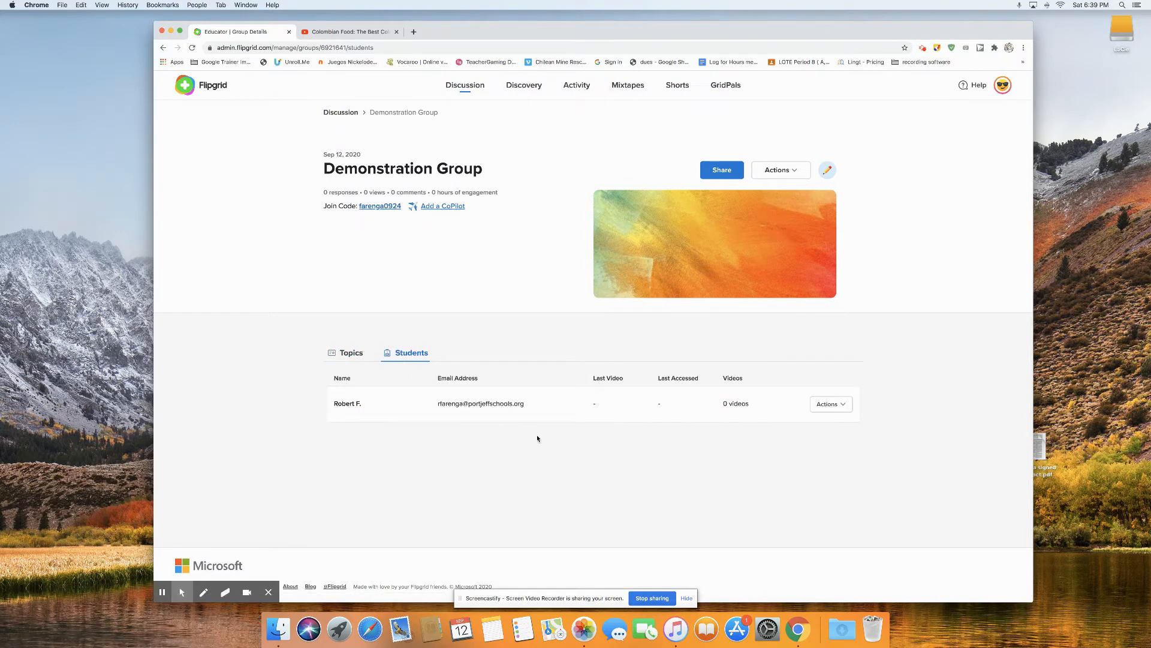
{"action": "left_click", "coordinate": [351, 353]}
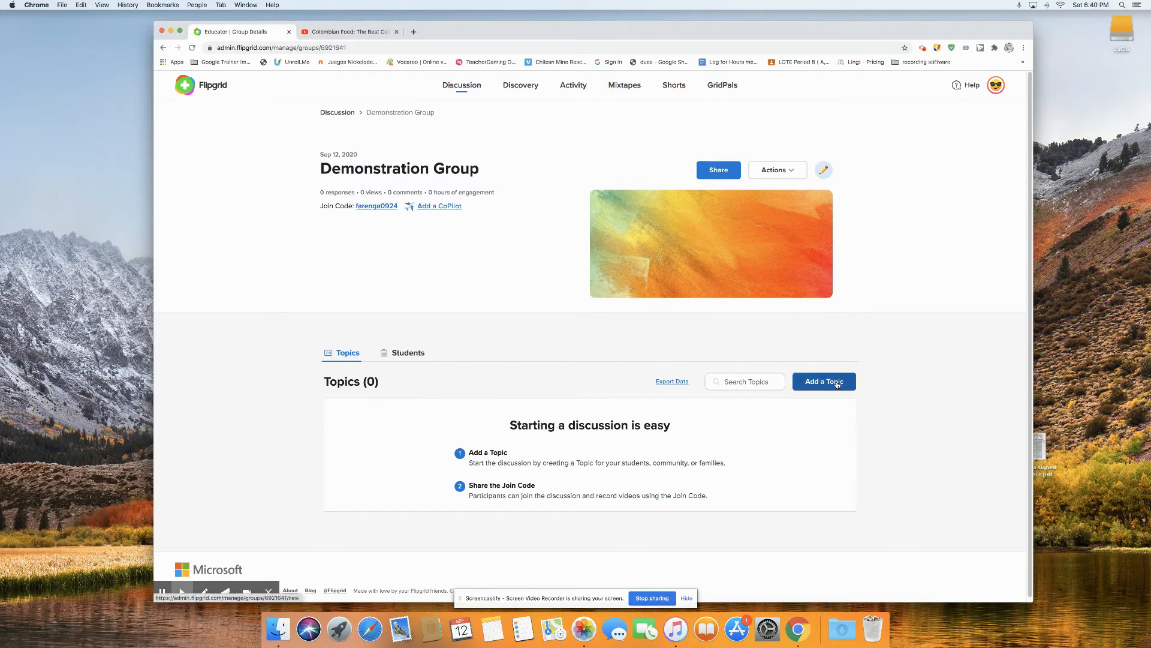
{"action": "left_click", "coordinate": [837, 382]}
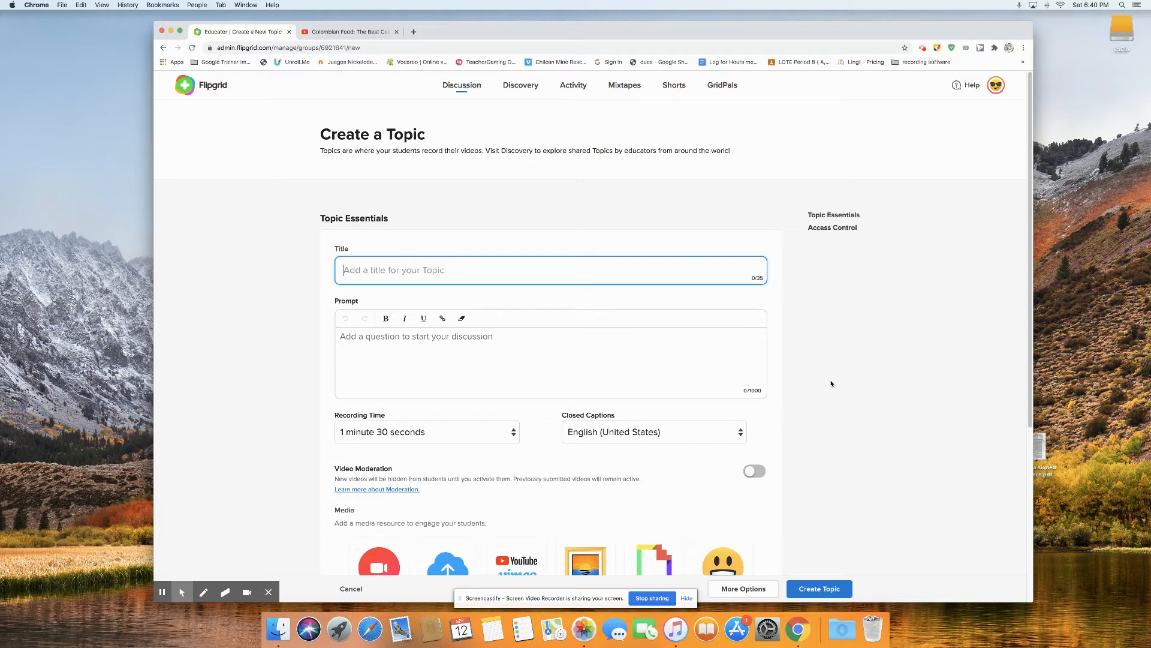
{"action": "type", "text": "Comida Colombiana"}
{"action": "left_click", "coordinate": [446, 317]}
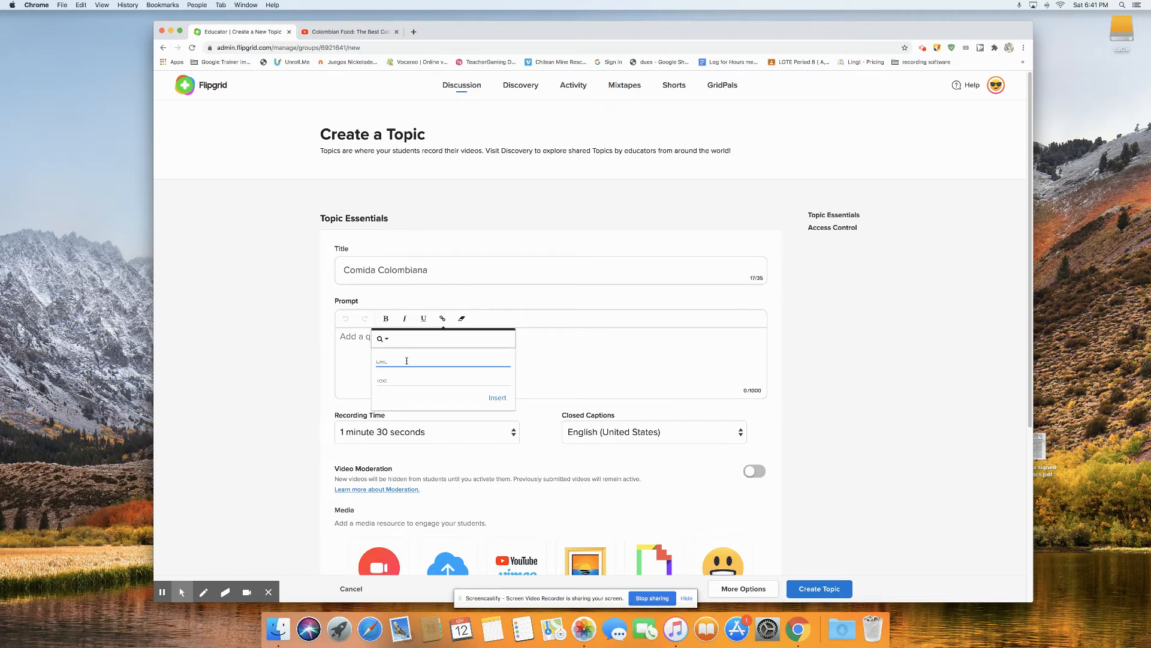
{"action": "type", "text": "www.google.com"}
{"action": "left_click", "coordinate": [427, 377]}
{"action": "type", "text": "Directions link"}
{"action": "left_click", "coordinate": [497, 398]}
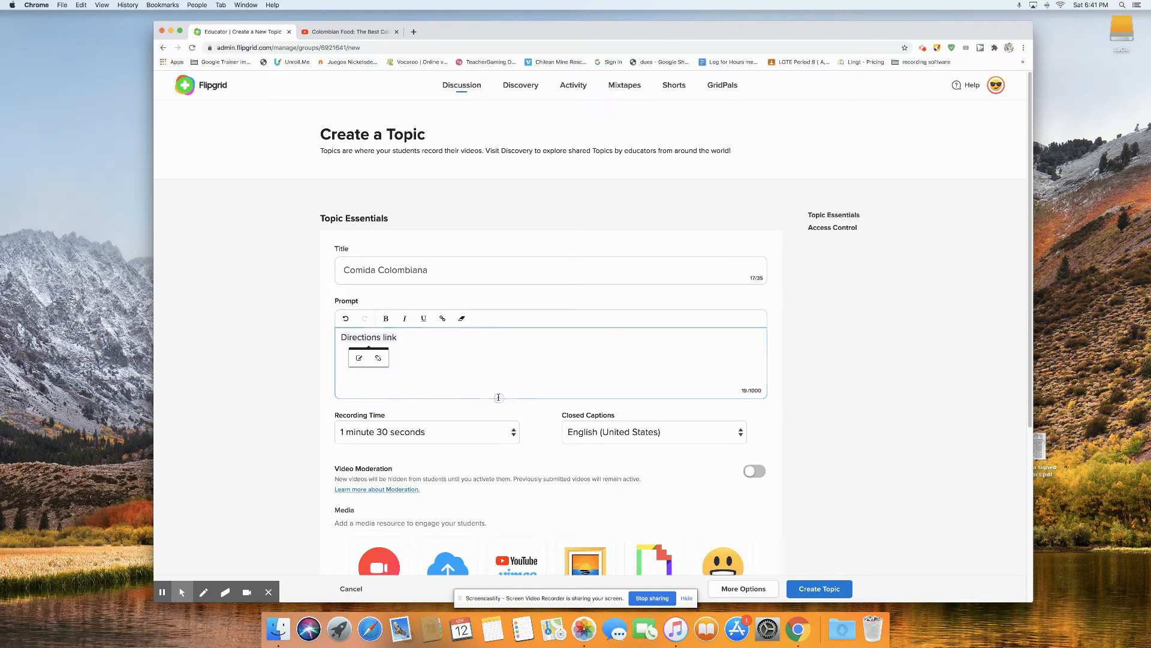
{"action": "left_click", "coordinate": [436, 368]}
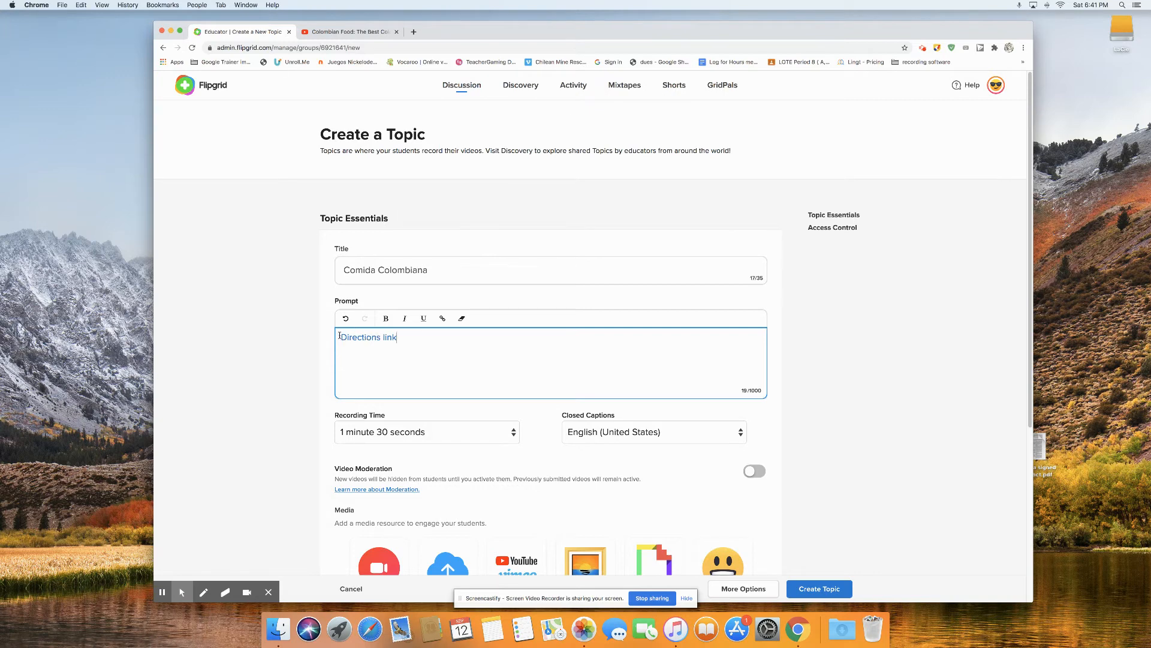
Step: Add the prompt "Watch the video on Colombian street food and describe 5 types of food you watch in Spanish." above the directions link
{"action": "left_click", "coordinate": [339, 336]}
{"action": "key", "text": "Return"}
{"action": "key", "text": "Return"}
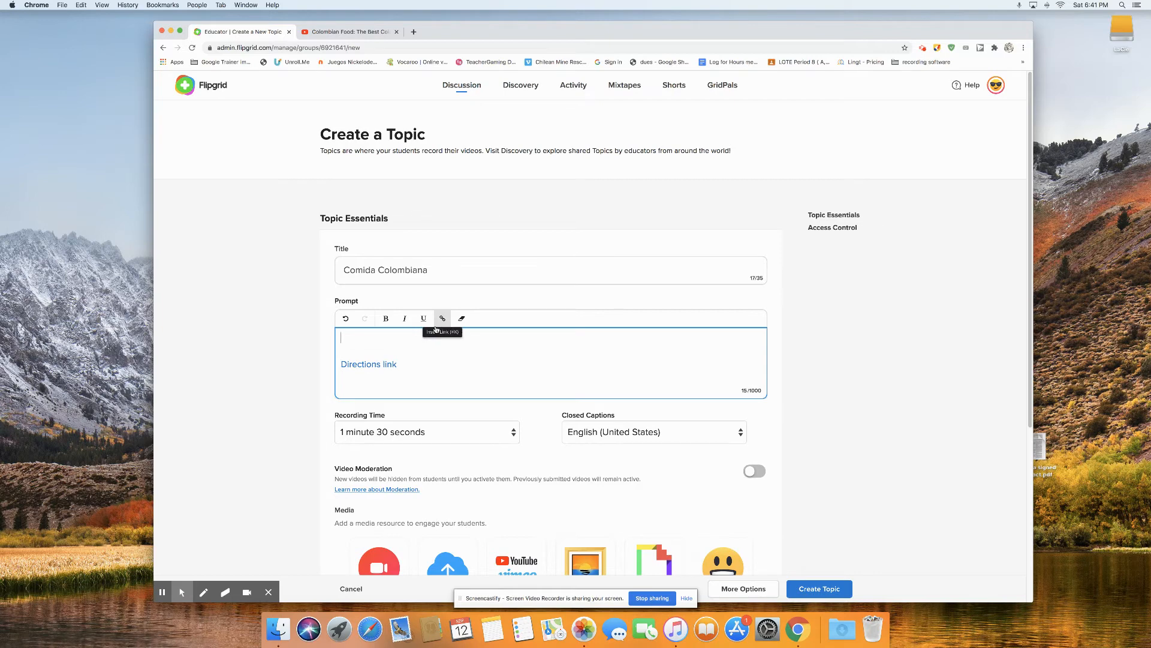
{"action": "type", "text": "Watch"}
{"action": "key", "text": "BackSpace"}
{"action": "key", "text": "BackSpace"}
{"action": "key", "text": "BackSpace"}
{"action": "key", "text": "BackSpace"}
{"action": "key", "text": "BackSpace"}
{"action": "type", "text": "Watch the video on Colombian street food and describe"}
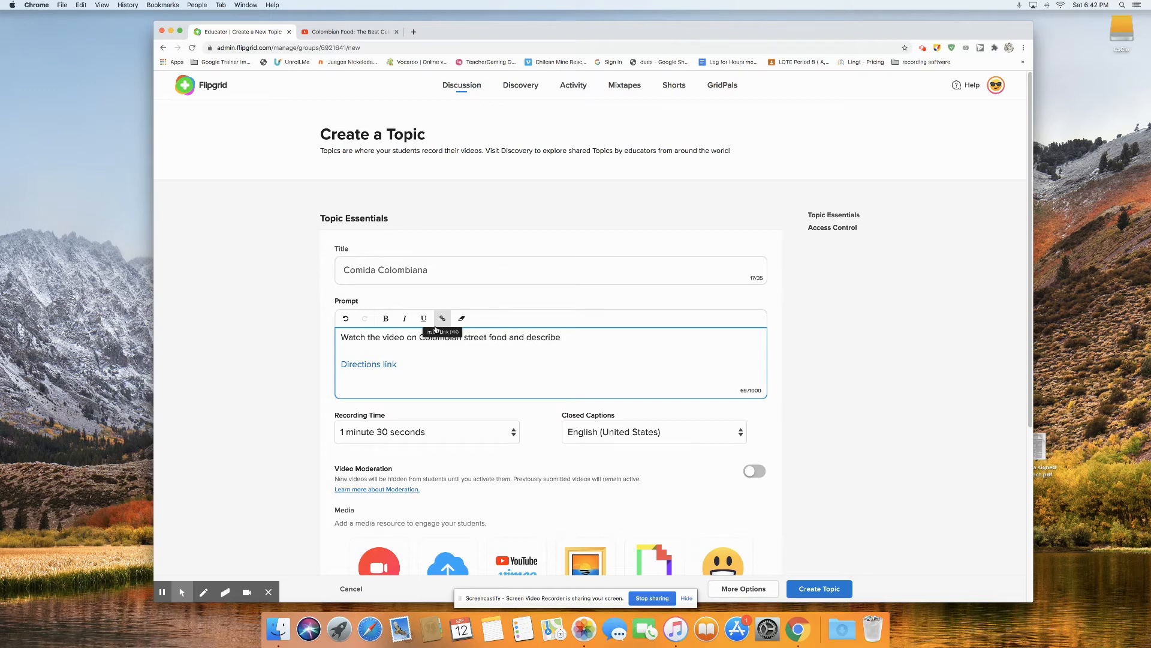
{"action": "type", "text": " 5 types of food you watch in Spanish."}
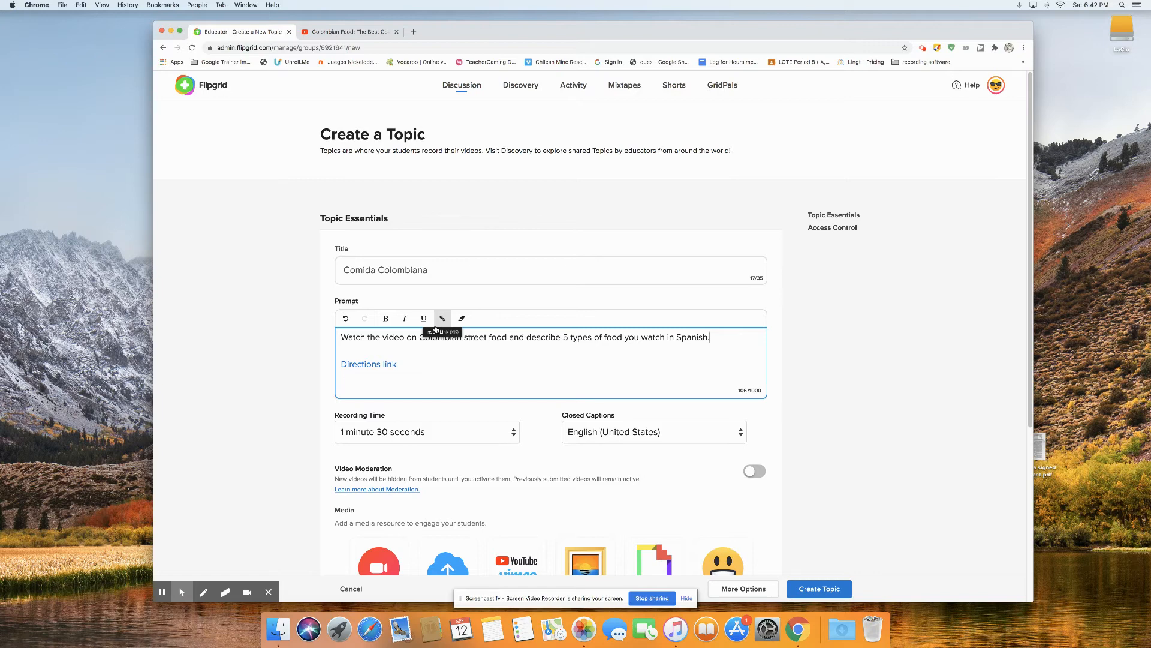
Step: Keep the recording time at 1 minute 30 seconds and closed captions at English (United States), and turn on video moderation
{"action": "left_click", "coordinate": [418, 433]}
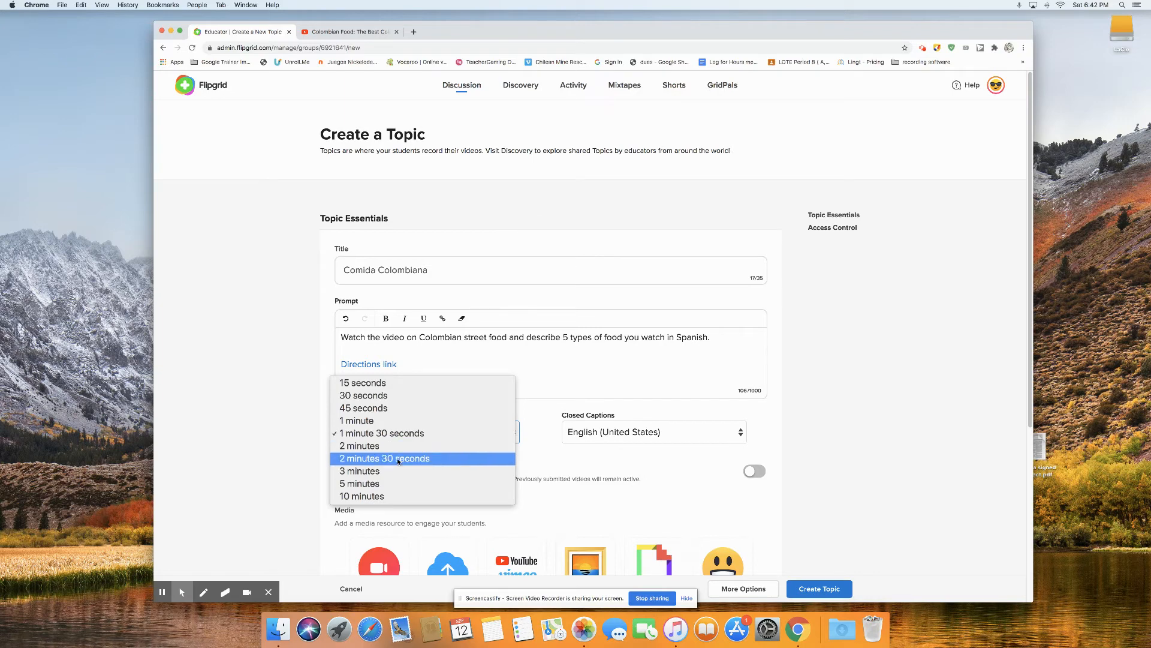
{"action": "left_click", "coordinate": [532, 405]}
{"action": "left_click", "coordinate": [645, 431]}
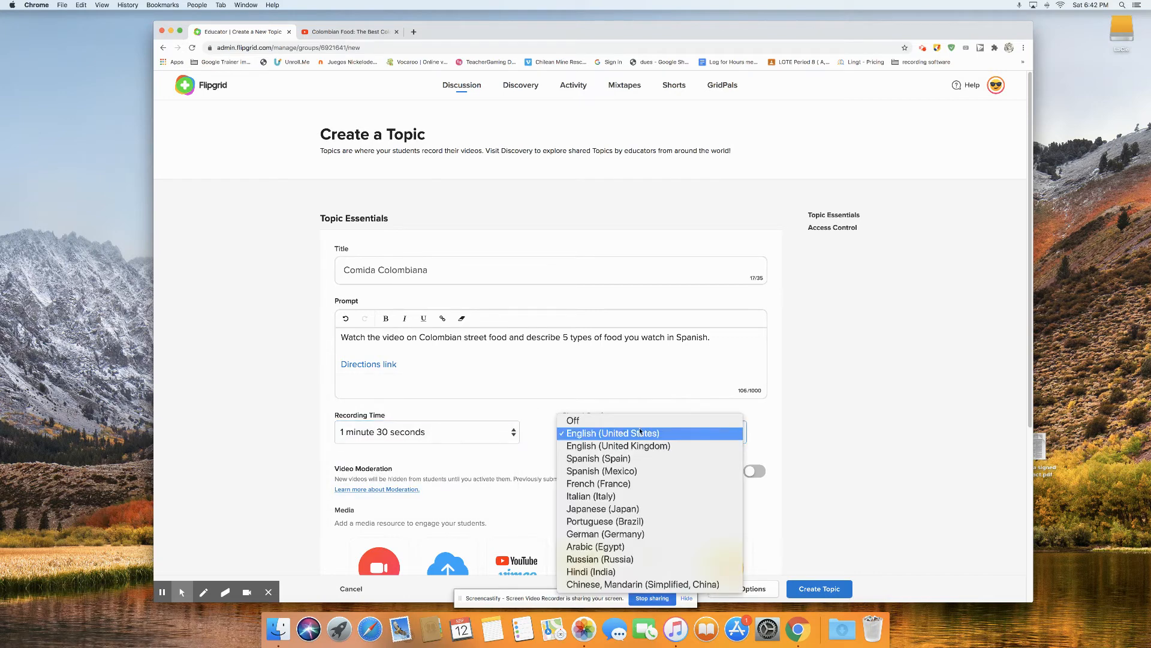
{"action": "left_click", "coordinate": [794, 431]}
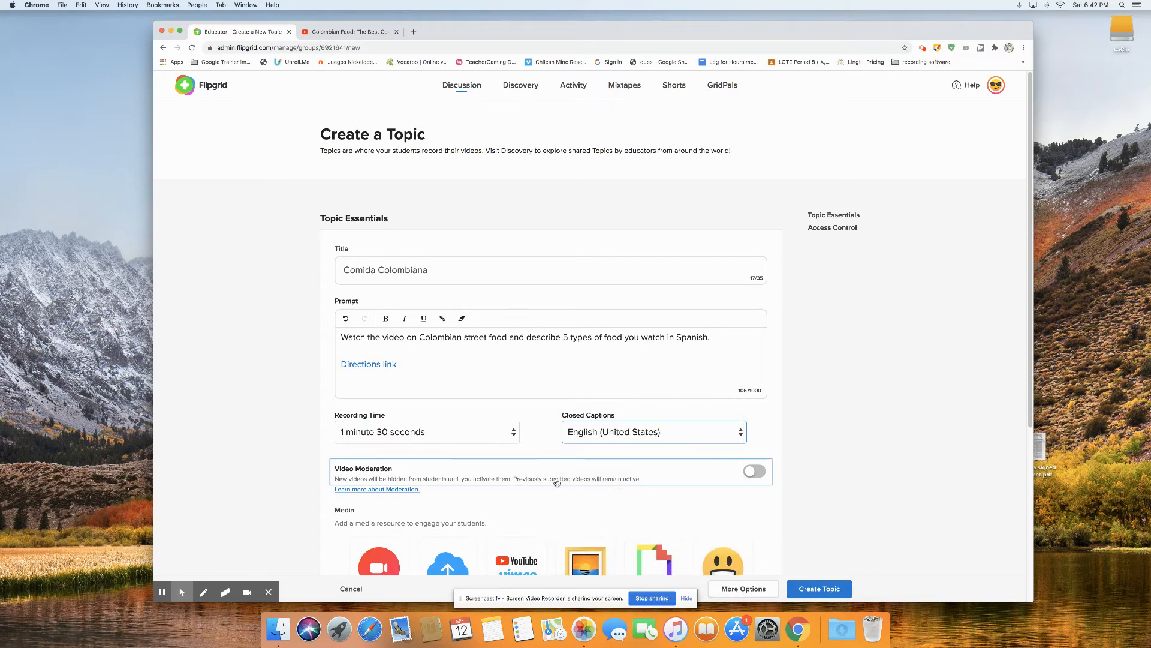
{"action": "left_click", "coordinate": [757, 472]}
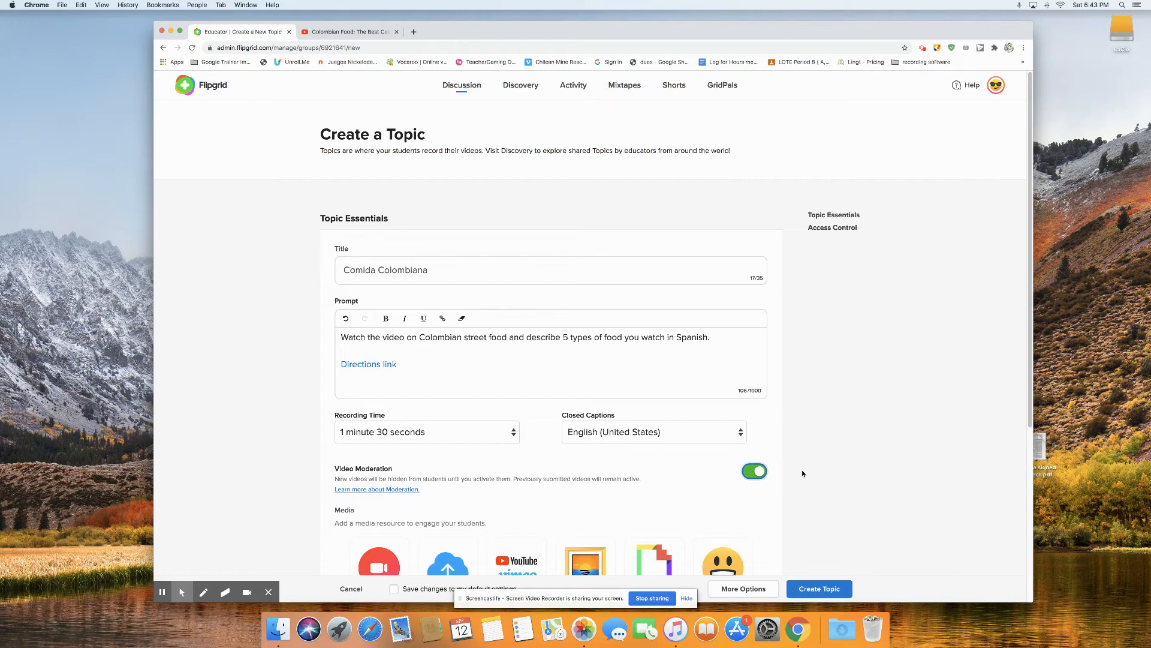
Step: Attach the YouTube video "Colombian Food: The Best Colombian Street Food In Medellin" by its copied URL as the topic's media and create the topic
{"action": "scroll", "coordinate": [725, 454], "scroll_direction": "down", "scroll_amount": 3}
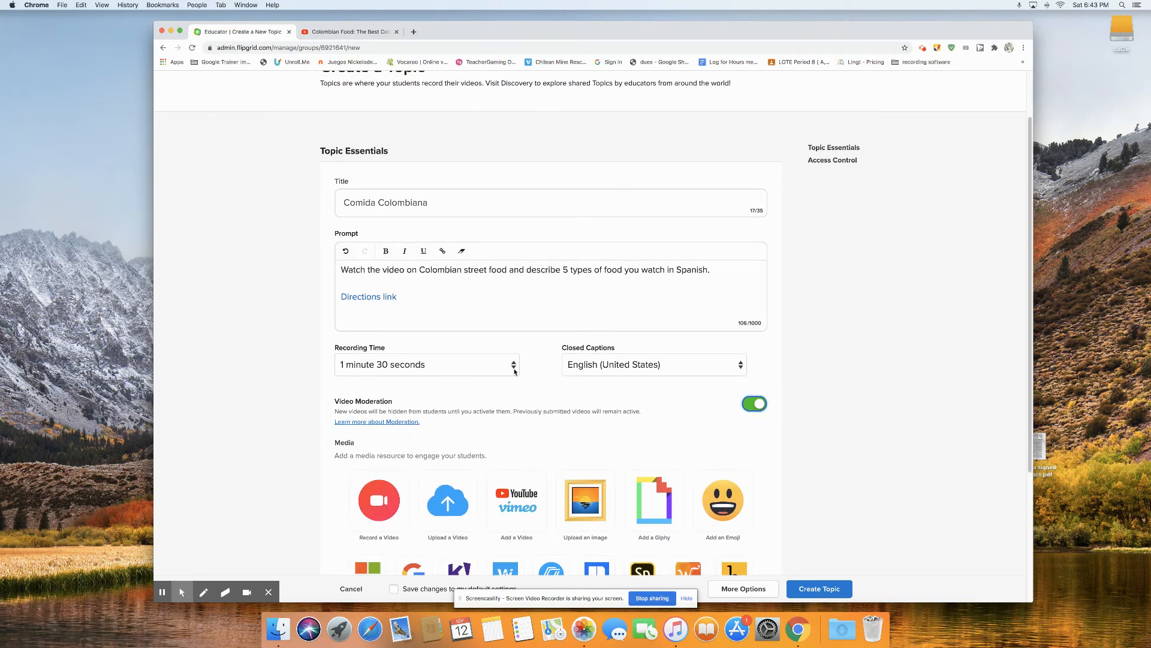
{"action": "scroll", "coordinate": [513, 372], "scroll_direction": "down", "scroll_amount": 5}
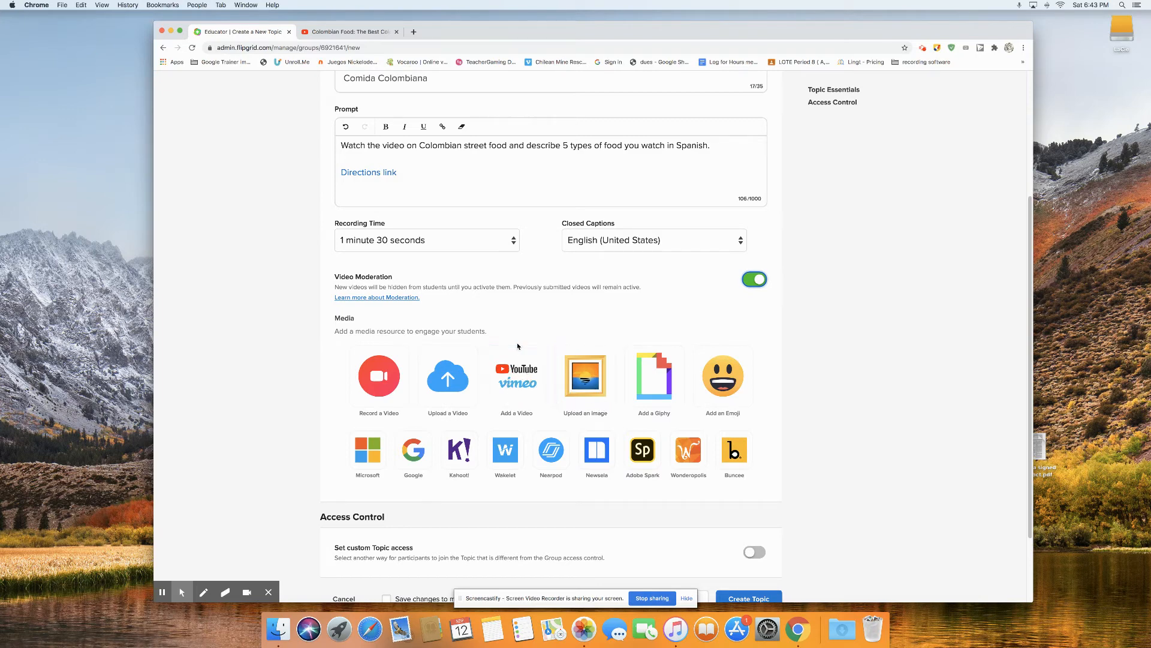
{"action": "left_click", "coordinate": [519, 378]}
{"action": "left_click", "coordinate": [350, 32]}
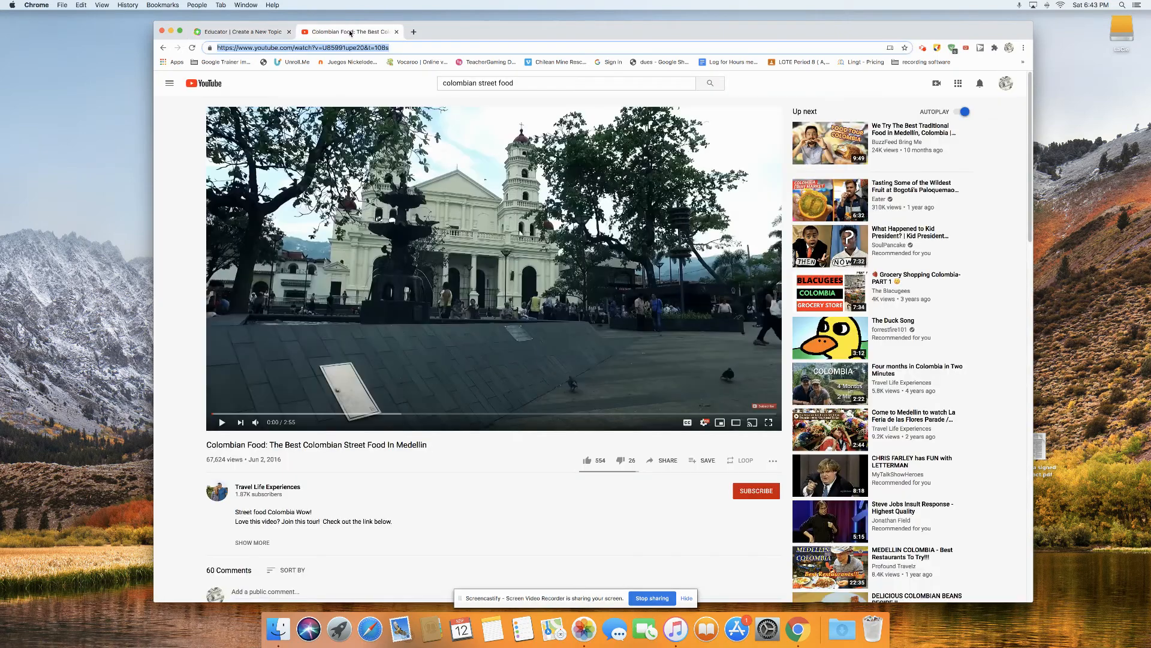
{"action": "left_click", "coordinate": [358, 47]}
{"action": "key", "text": "super+c"}
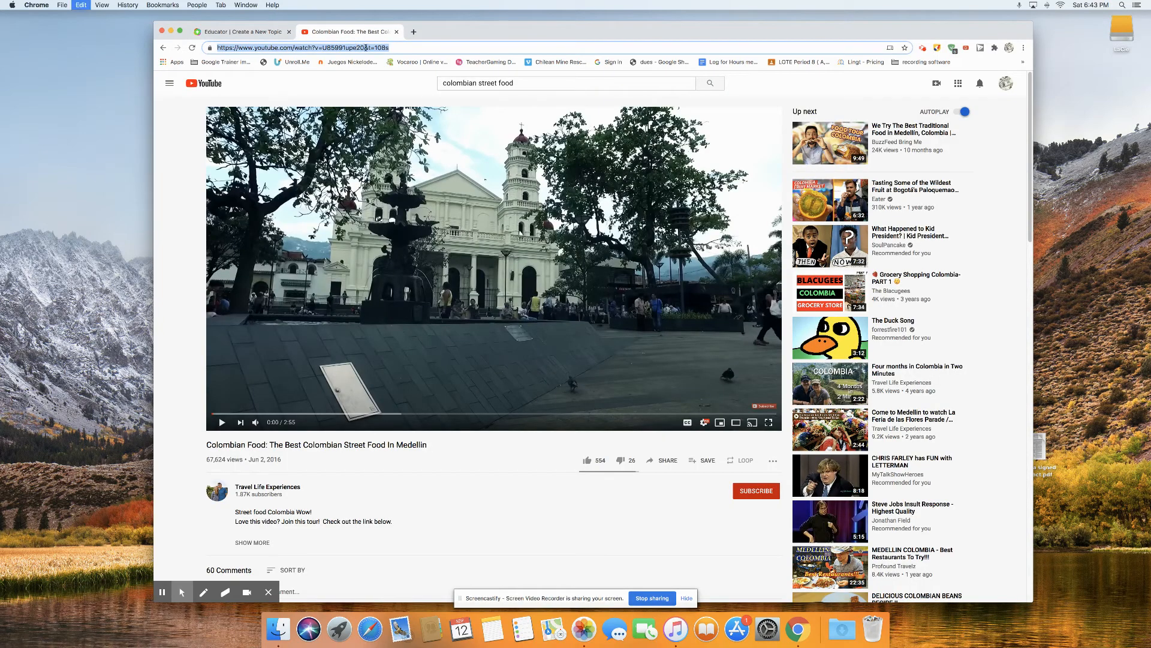
{"action": "left_click", "coordinate": [243, 32]}
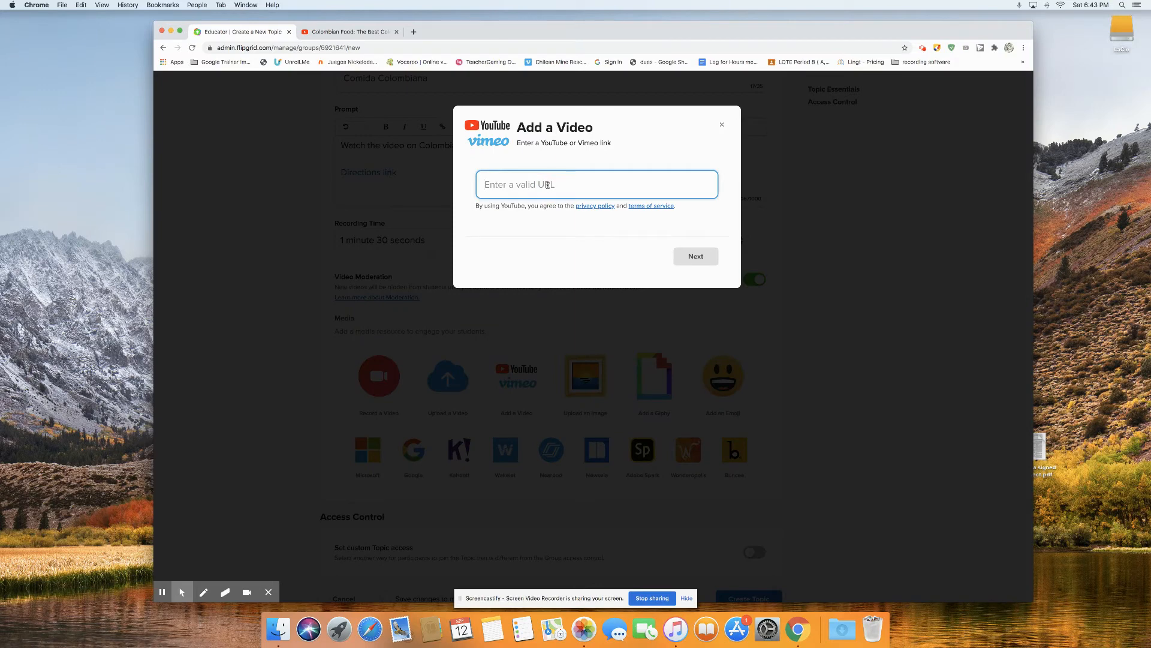
{"action": "key", "text": "super+v"}
{"action": "left_click", "coordinate": [696, 257]}
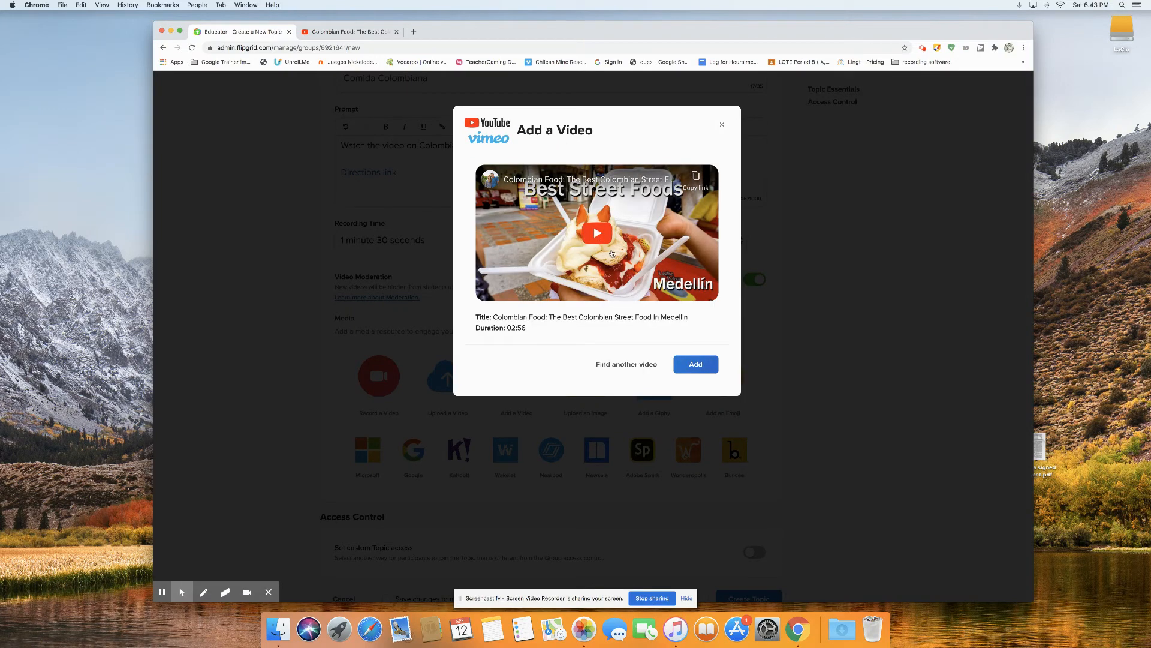
{"action": "left_click", "coordinate": [698, 366]}
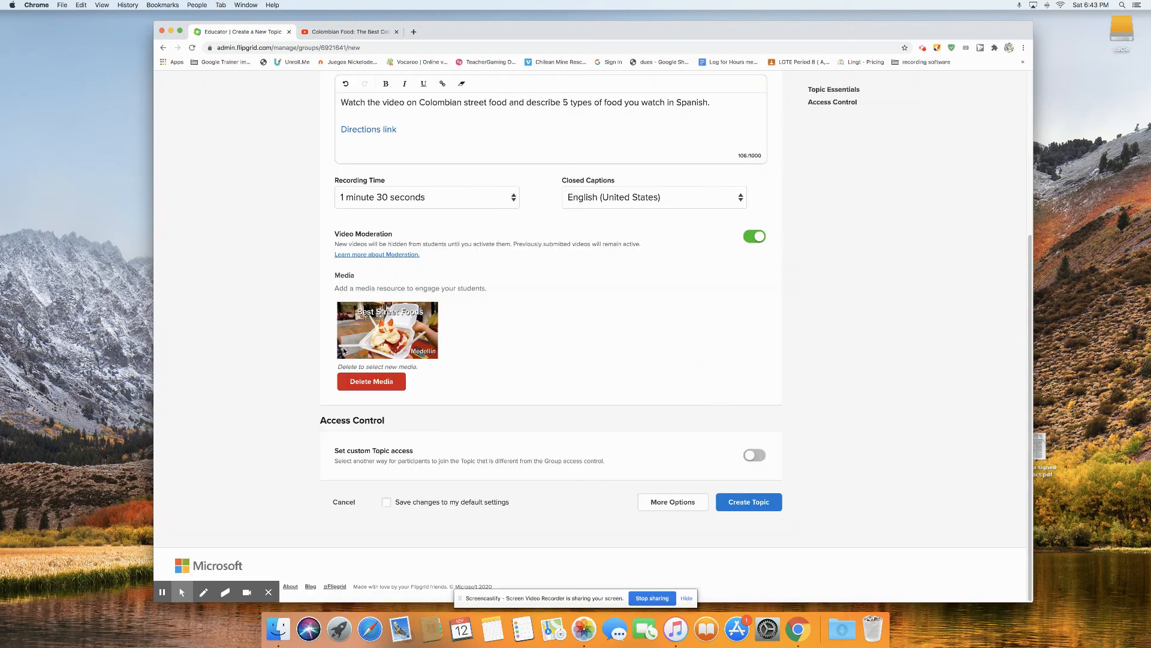
{"action": "left_click", "coordinate": [548, 332]}
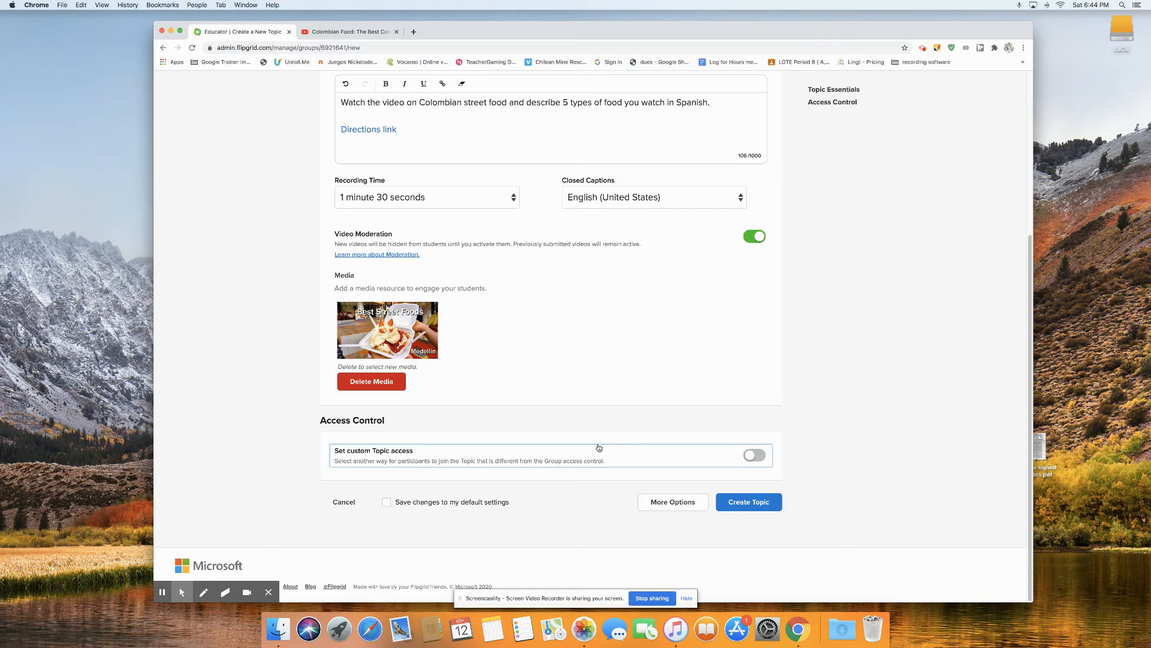
{"action": "left_click", "coordinate": [753, 503]}
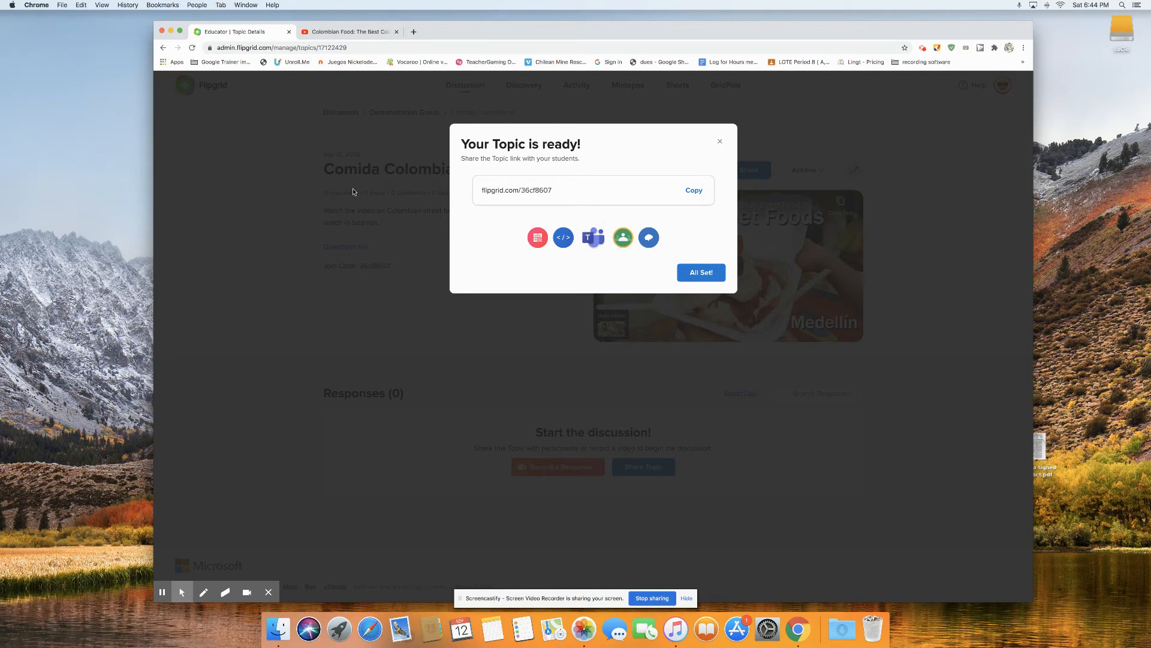
Step: Start a Google Classroom assignment sharing the topic with the class Español 1B Periodo 7, and close it and the sharing dialog without assigning
{"action": "left_click", "coordinate": [621, 238]}
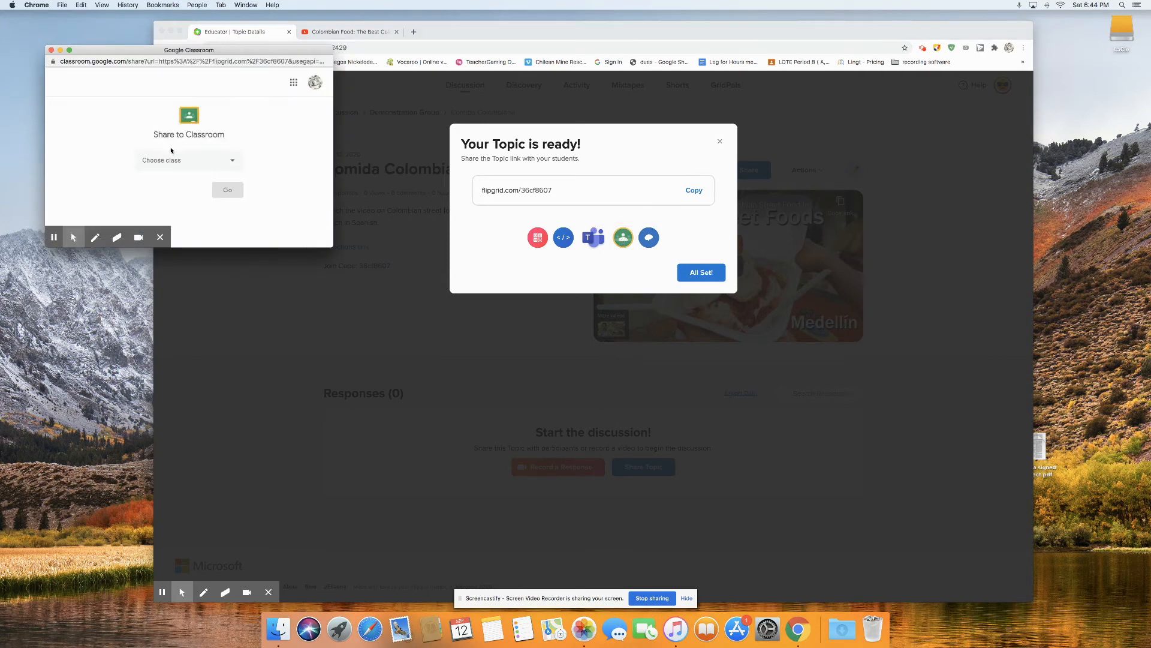
{"action": "left_click", "coordinate": [190, 159]}
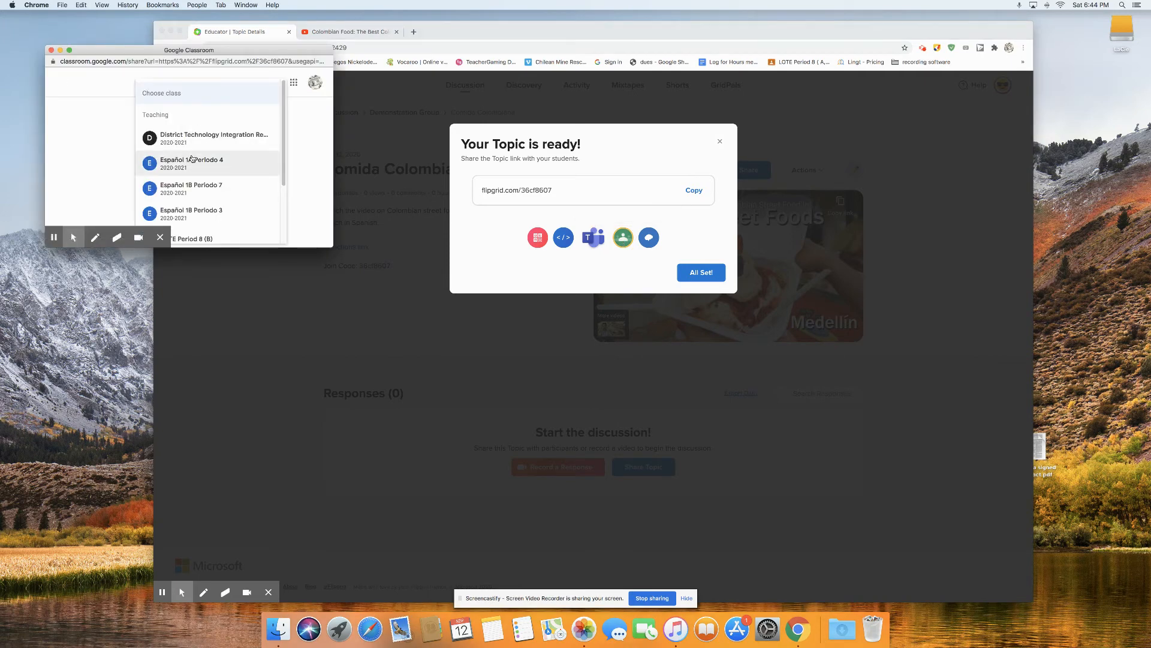
{"action": "left_click", "coordinate": [201, 187]}
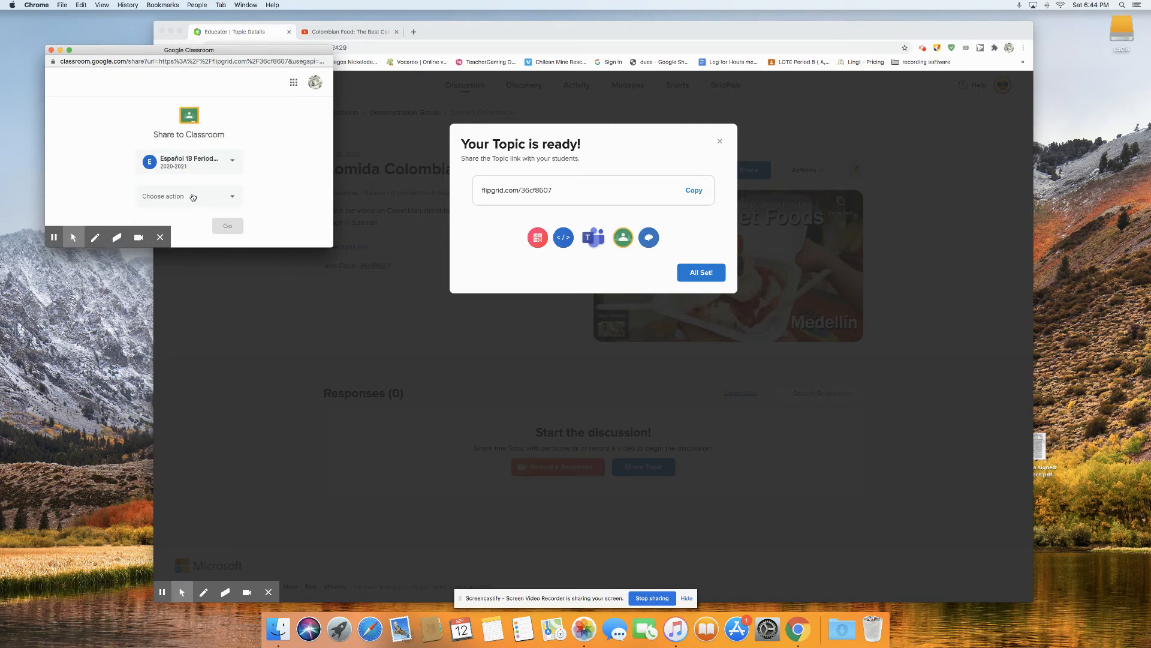
{"action": "left_click", "coordinate": [193, 197]}
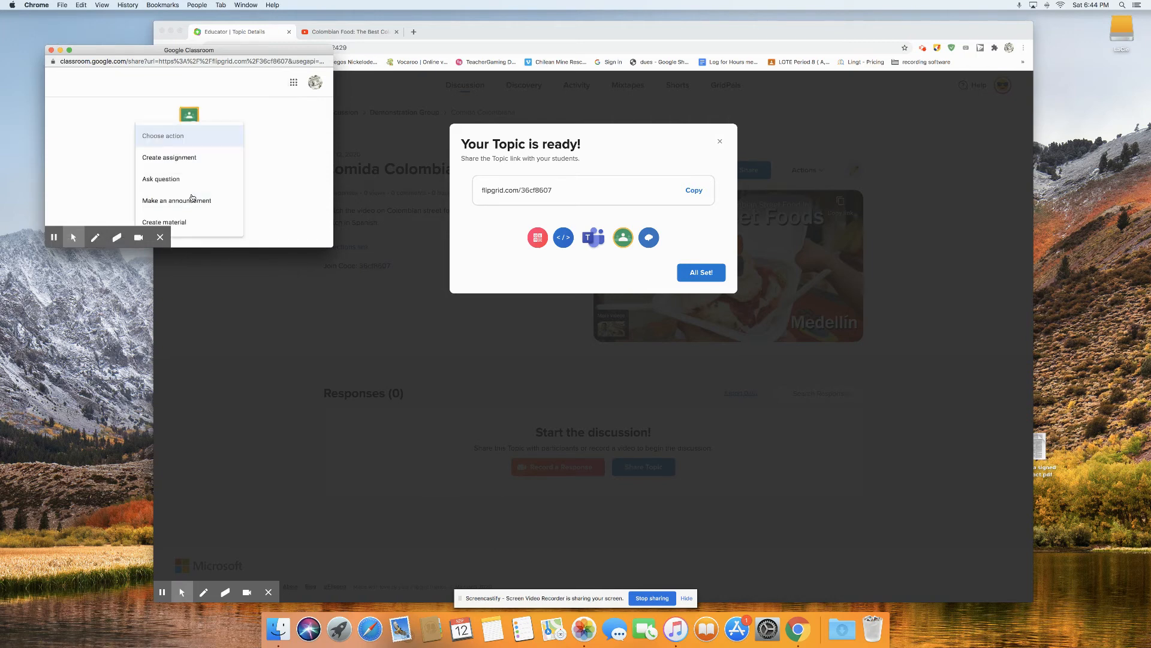
{"action": "left_click", "coordinate": [187, 158]}
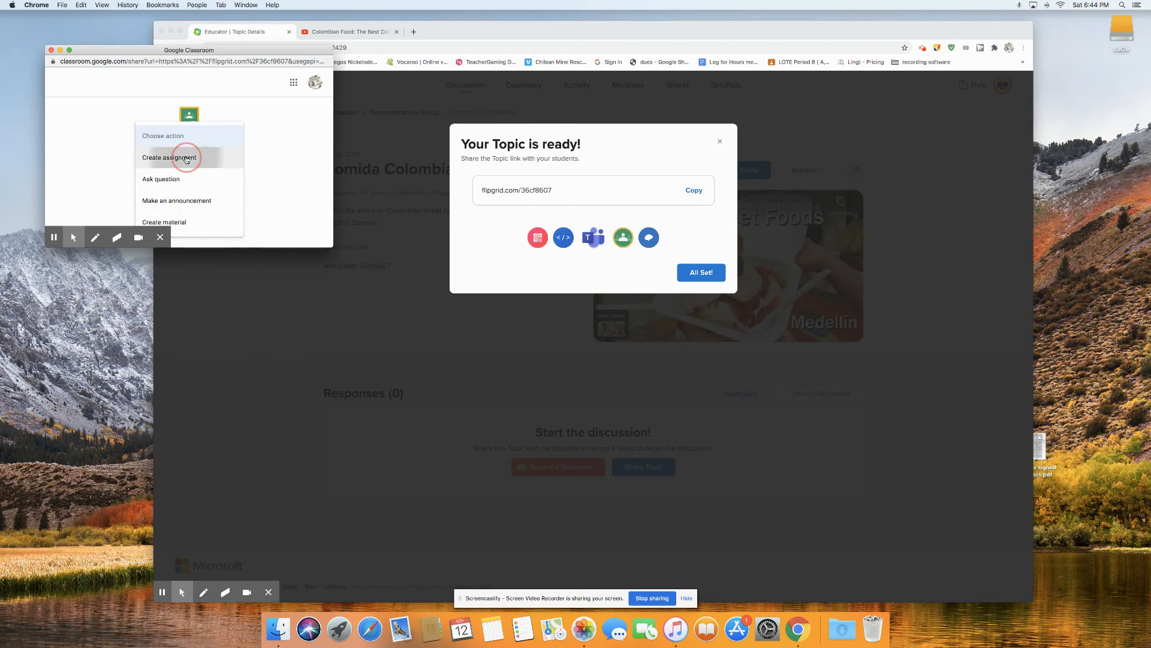
{"action": "left_click", "coordinate": [226, 226]}
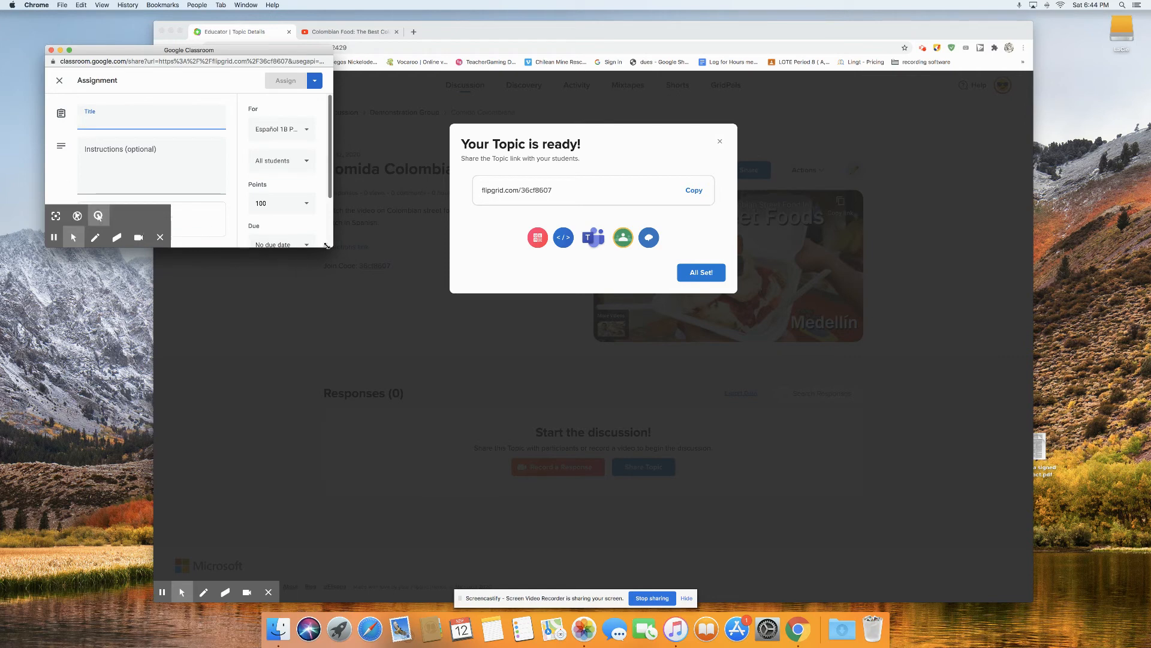
{"action": "left_click_drag", "start_coordinate": [327, 245], "coordinate": [396, 349]}
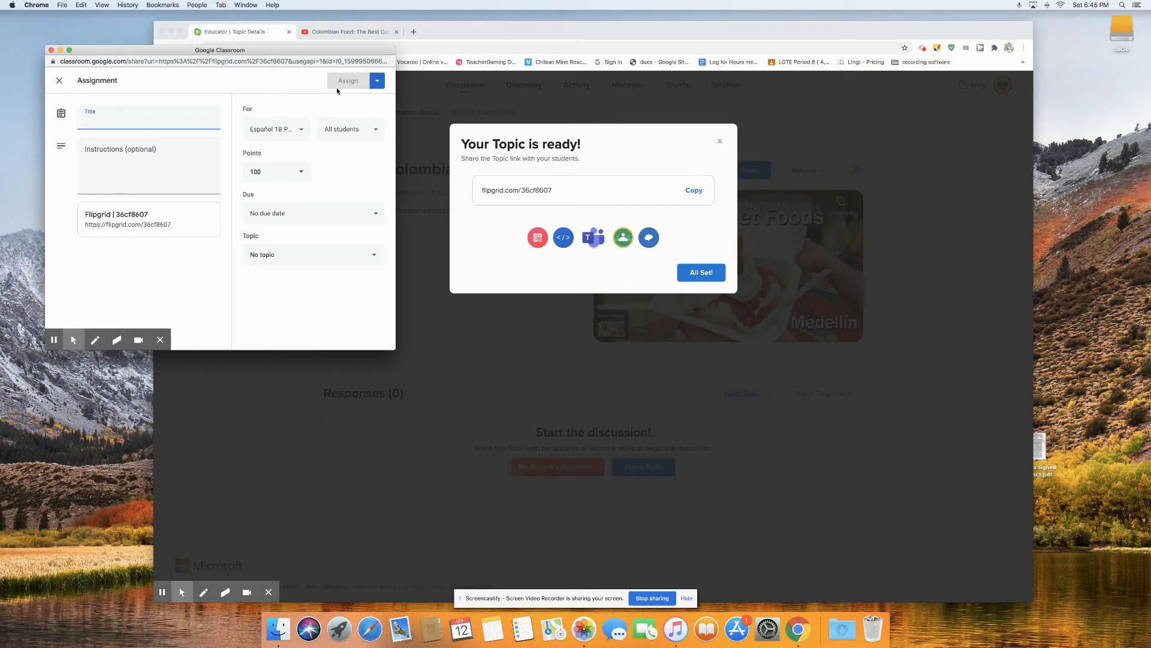
{"action": "left_click", "coordinate": [51, 50]}
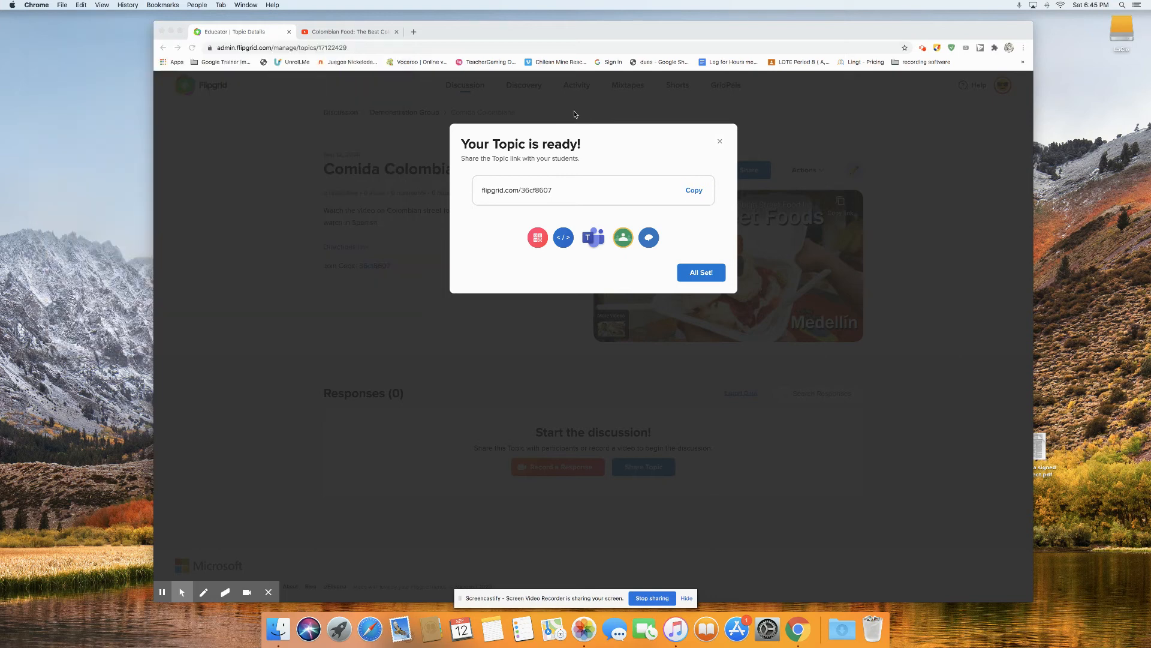
{"action": "left_click", "coordinate": [711, 273]}
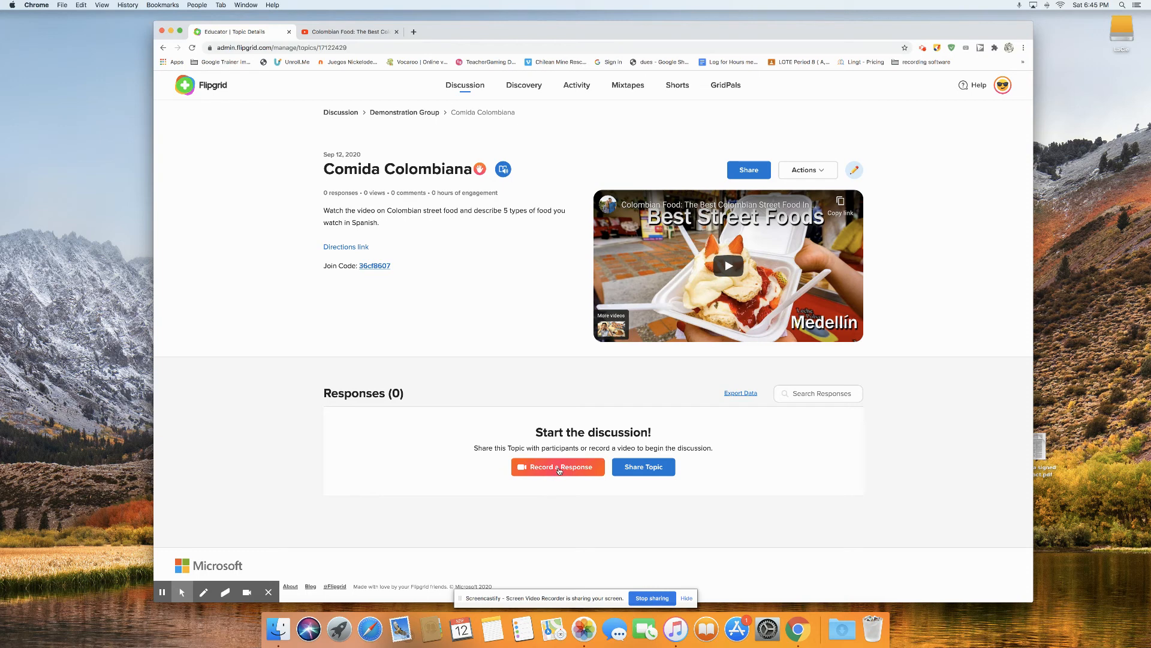
Step: Start a video response to the topic and cover the entire camera view with the rainbow board
{"action": "left_click", "coordinate": [558, 470]}
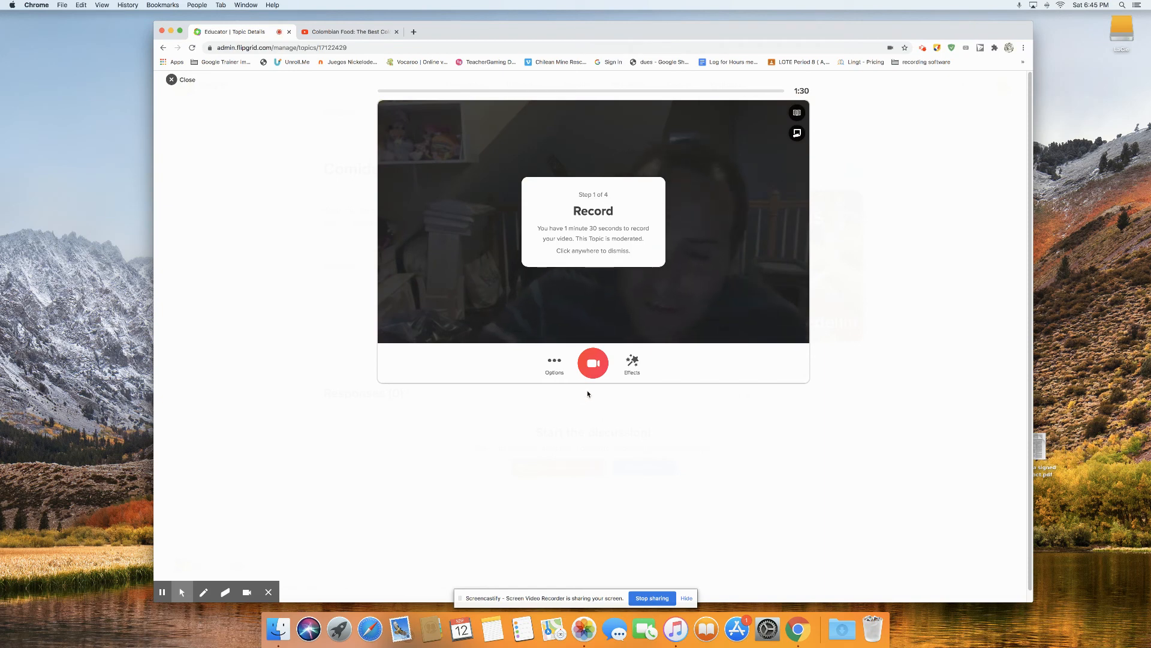
{"action": "left_click", "coordinate": [632, 363]}
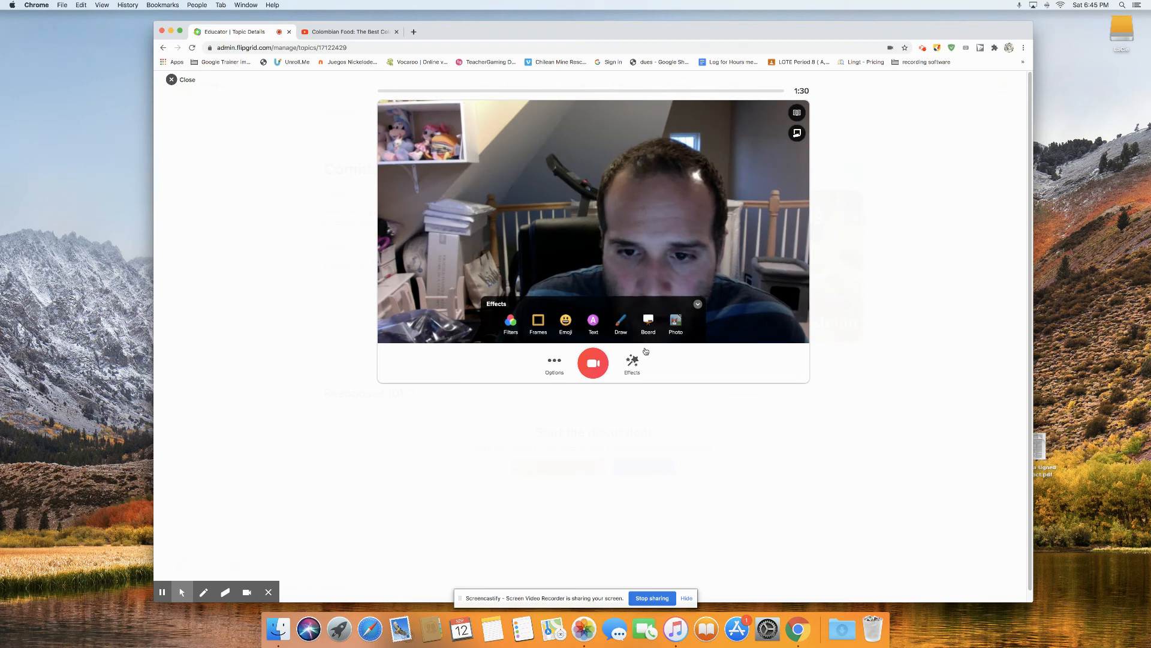
{"action": "left_click", "coordinate": [649, 321]}
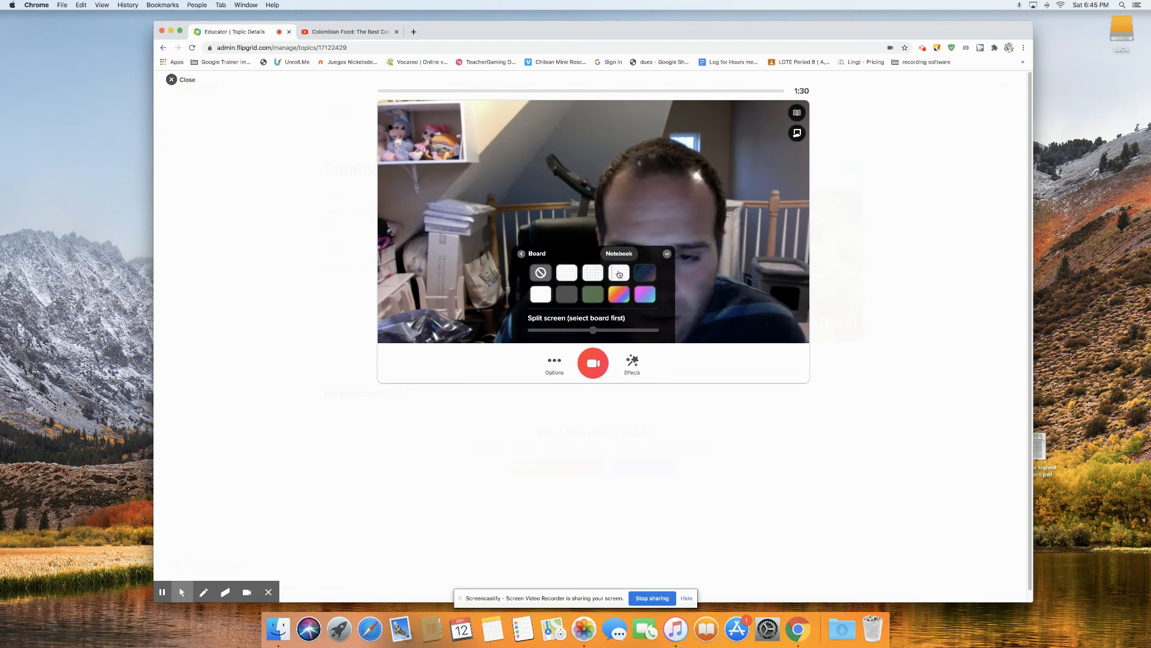
{"action": "left_click", "coordinate": [619, 294]}
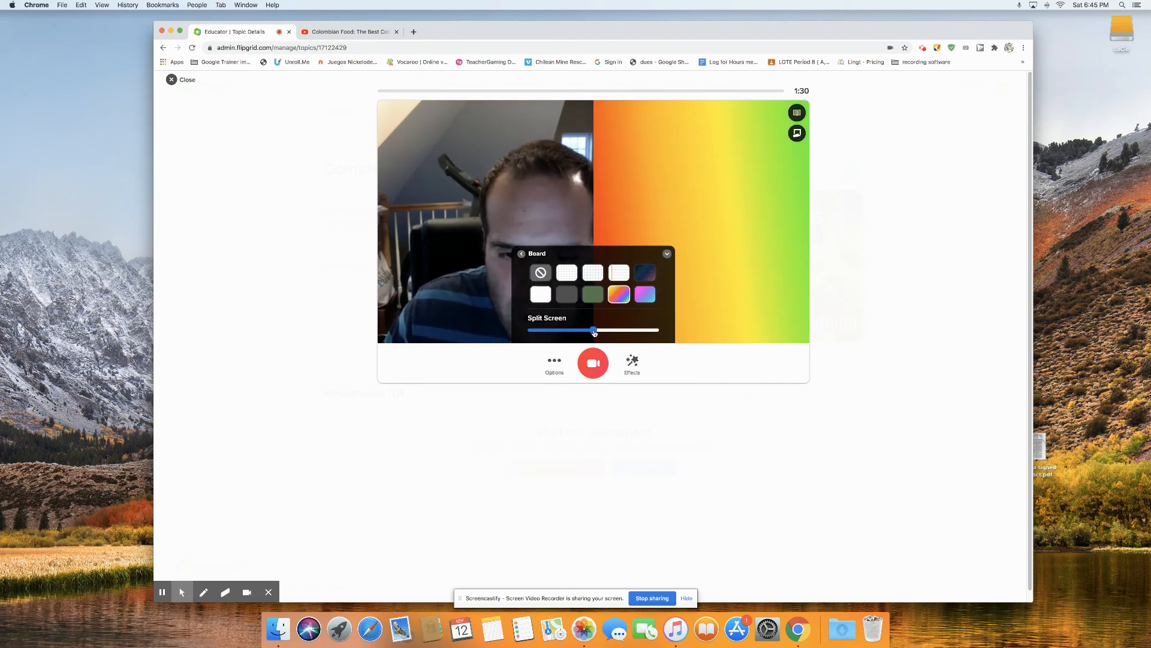
{"action": "left_click_drag", "start_coordinate": [593, 331], "coordinate": [520, 334]}
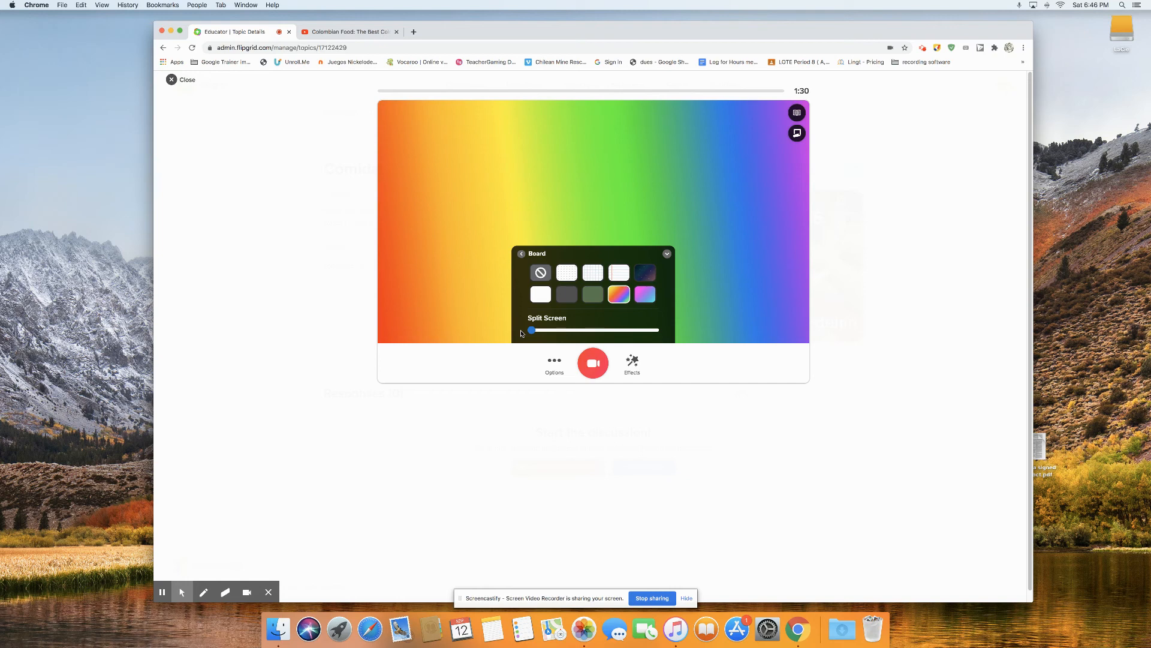
{"action": "left_click", "coordinate": [632, 362]}
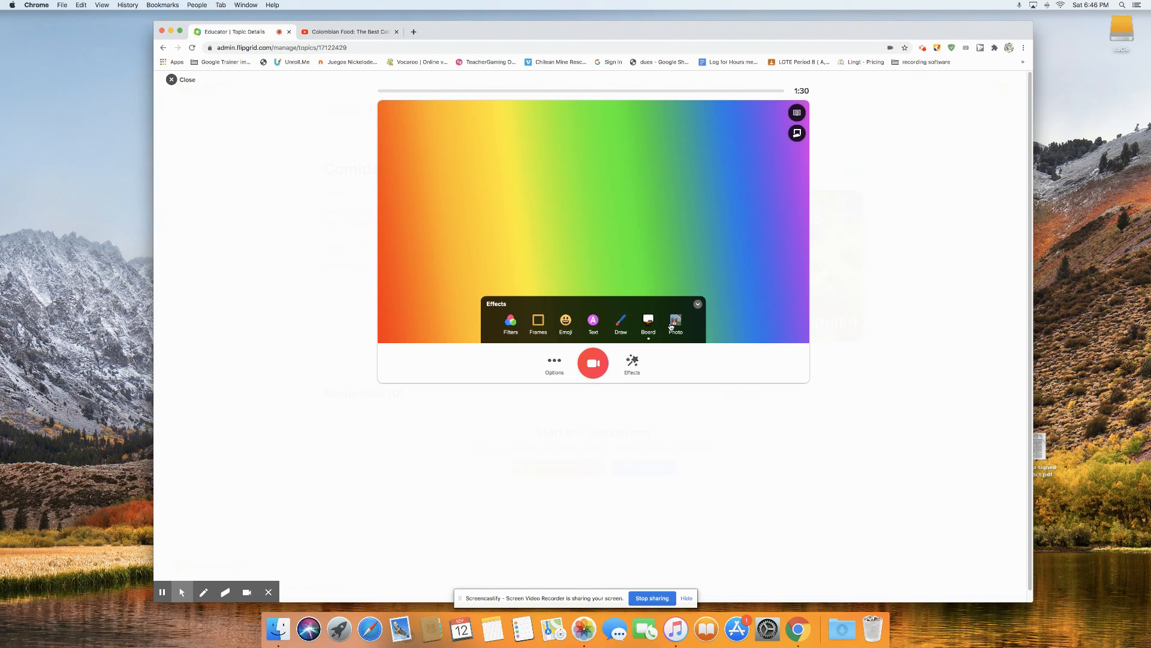
Step: Record a clip about 3 seconds long and proceed to its review
{"action": "left_click", "coordinate": [594, 361]}
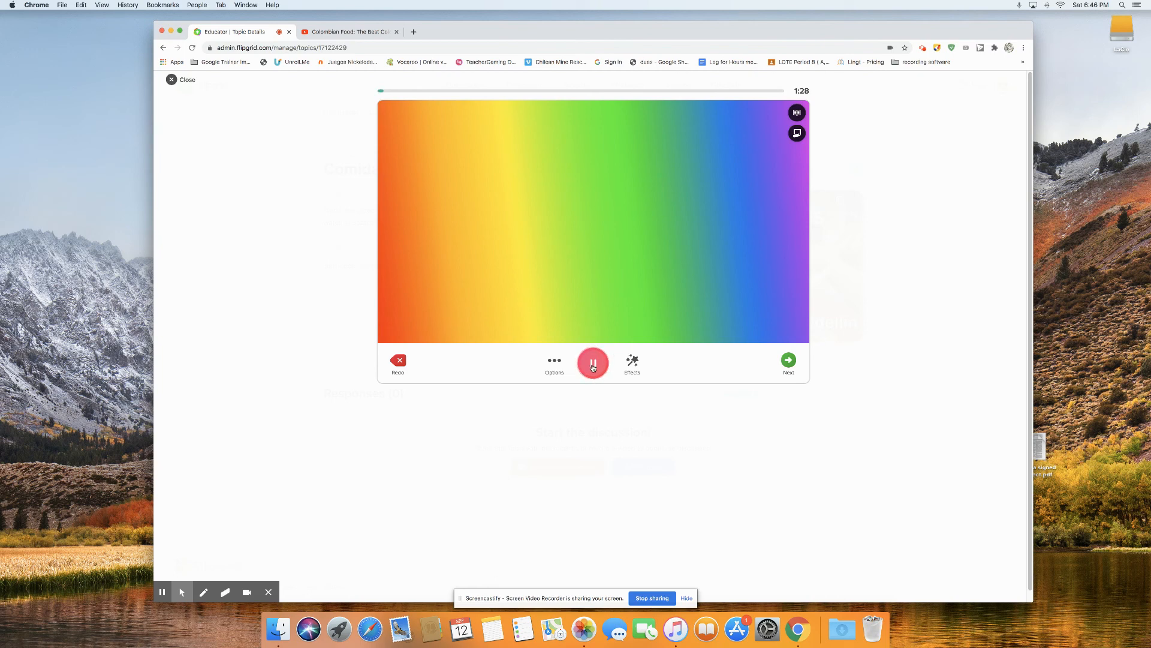
{"action": "left_click", "coordinate": [593, 365]}
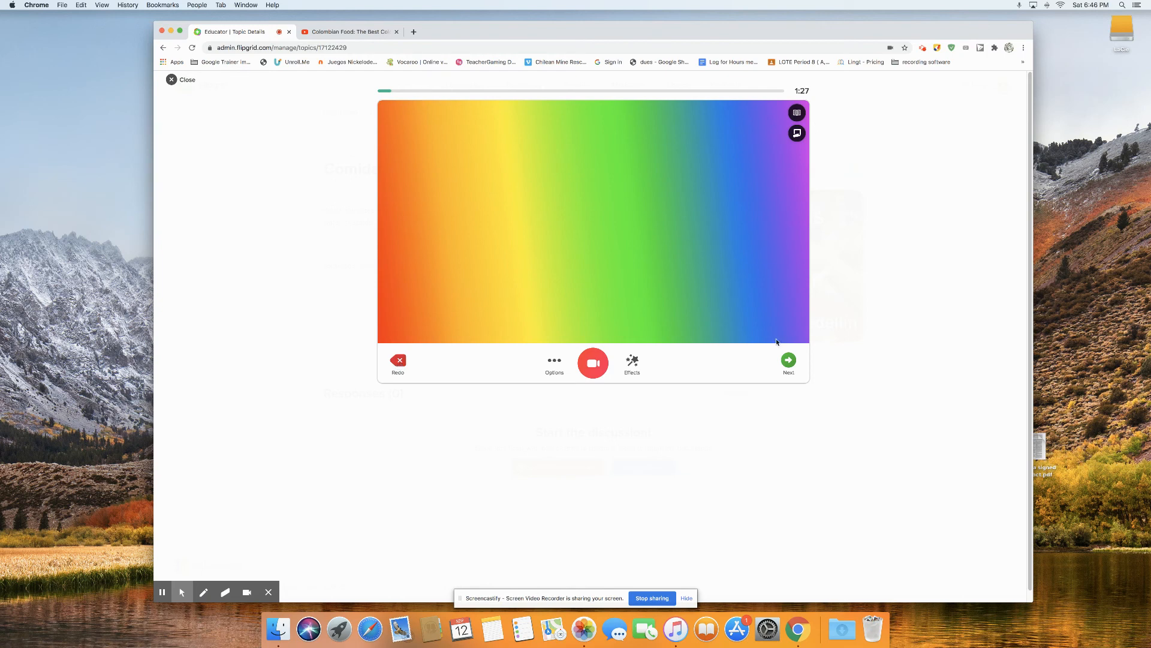
{"action": "left_click", "coordinate": [788, 359]}
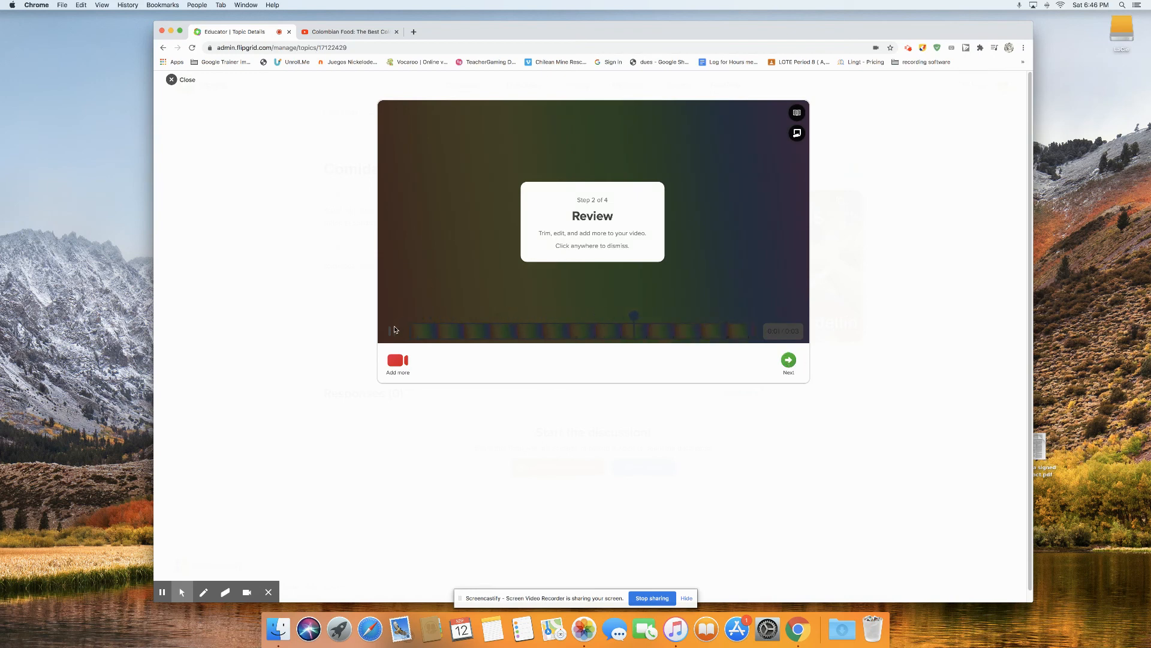
Step: Move the playhead near the start of the recorded clip and discard the recording
{"action": "left_click", "coordinate": [392, 334]}
{"action": "left_click_drag", "start_coordinate": [445, 316], "coordinate": [491, 316]}
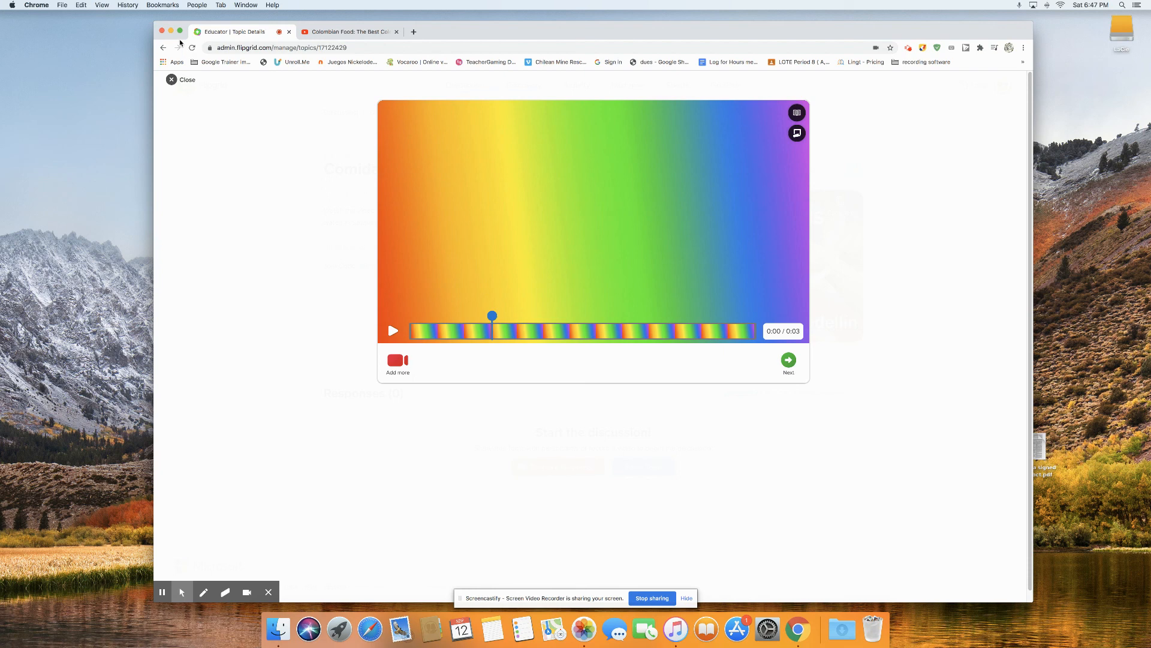
{"action": "left_click", "coordinate": [171, 80]}
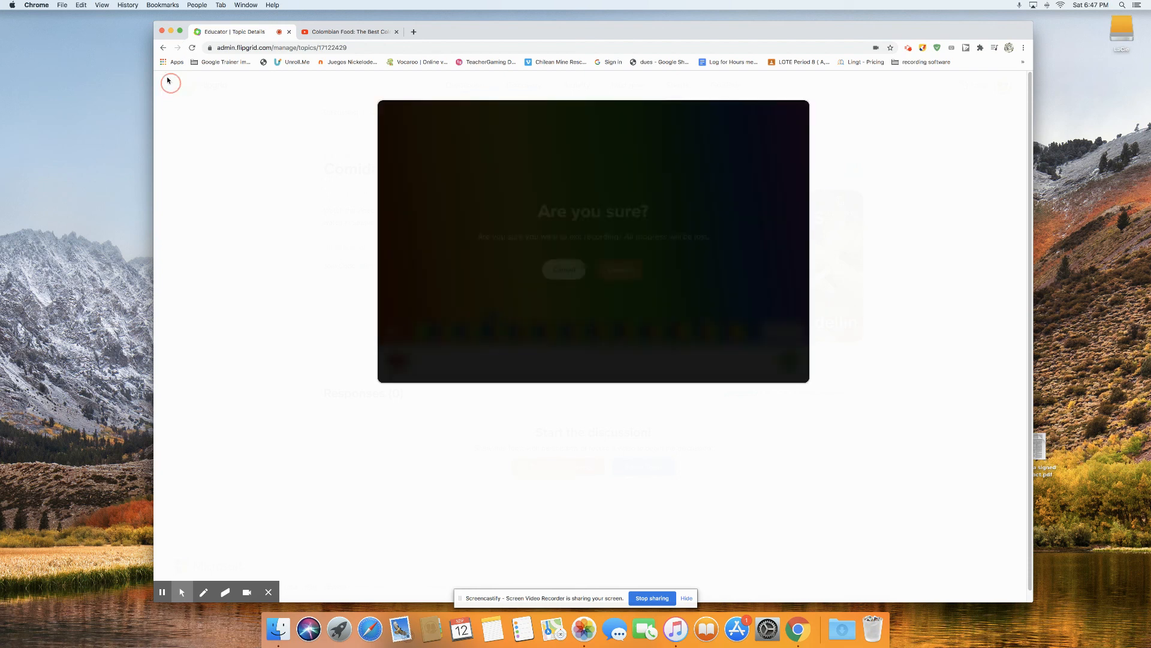
{"action": "left_click", "coordinate": [608, 268]}
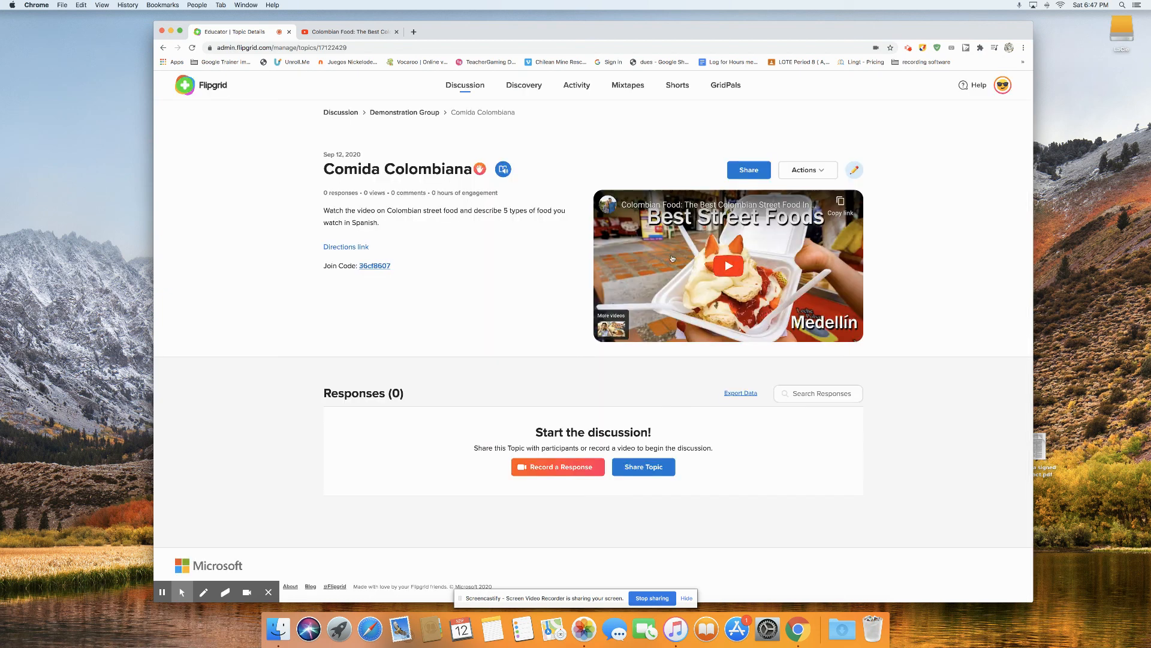
Step: Start a new video response and cover the entire camera view with the dotted white board
{"action": "left_click", "coordinate": [563, 467]}
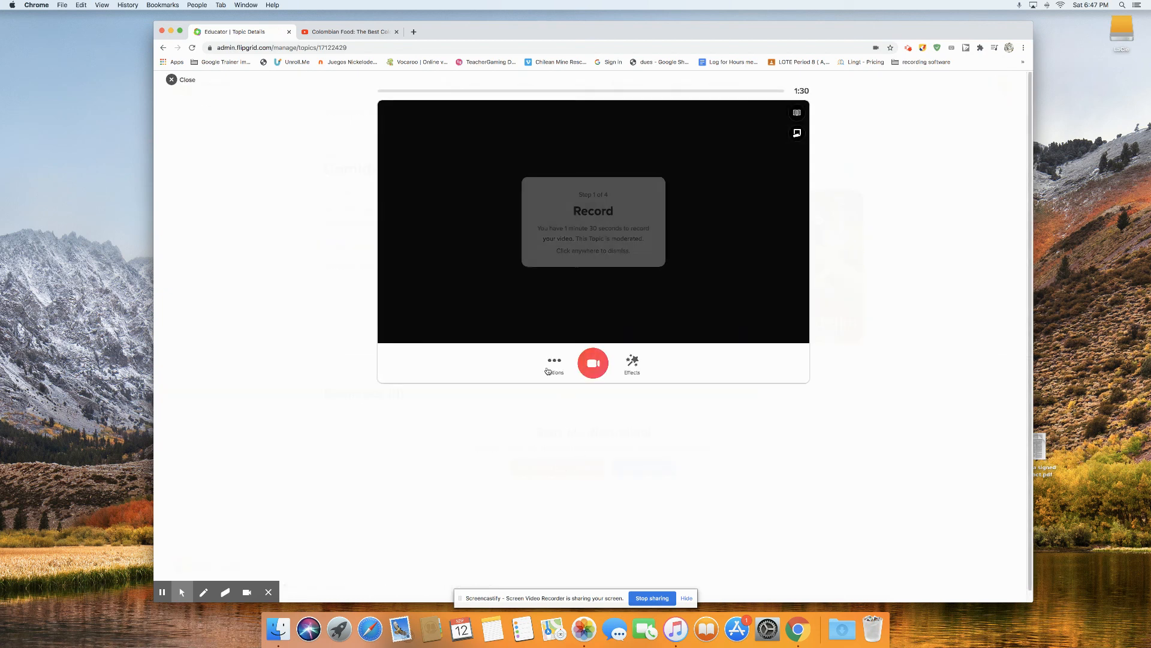
{"action": "left_click", "coordinate": [632, 362]}
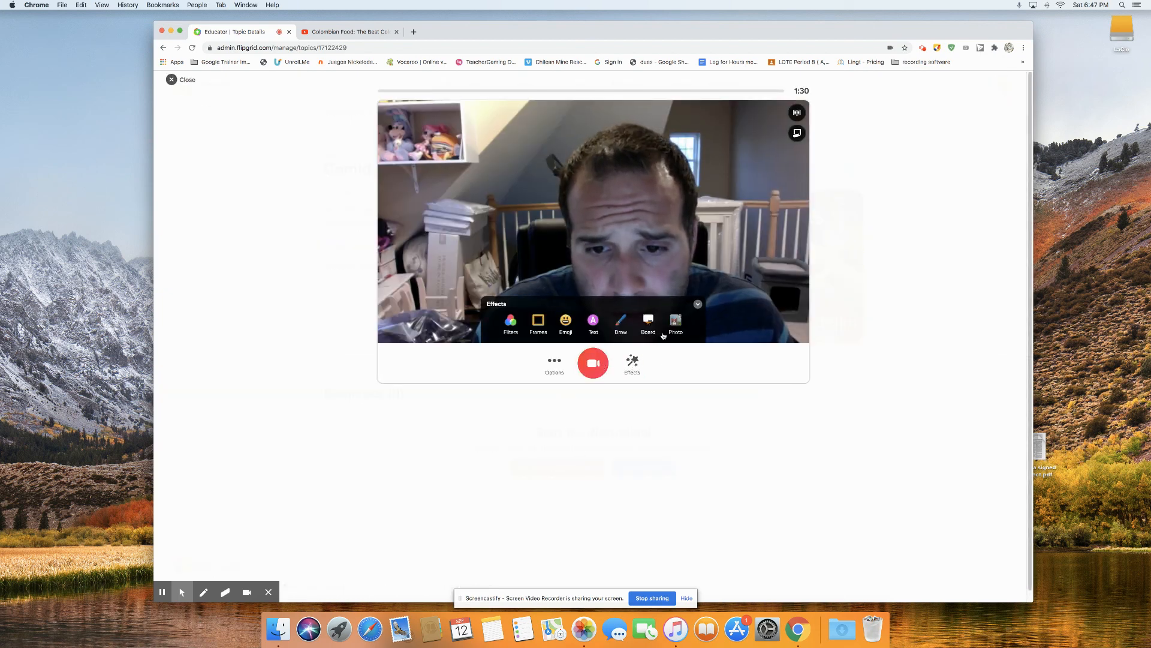
{"action": "left_click", "coordinate": [648, 322]}
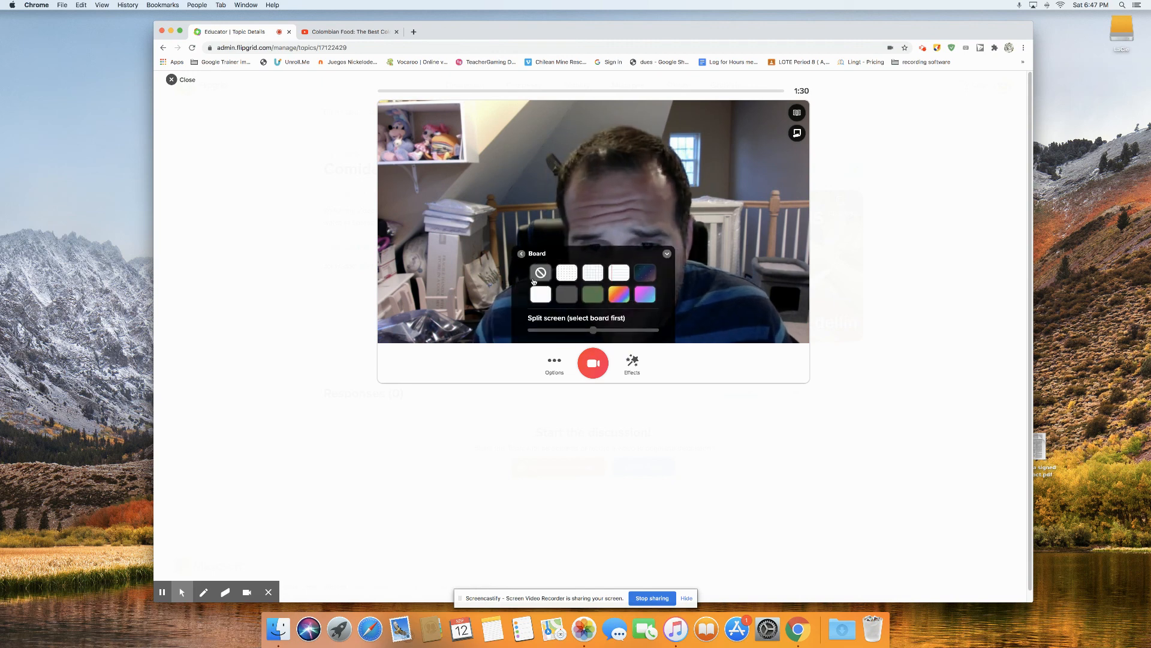
{"action": "left_click", "coordinate": [592, 331]}
{"action": "left_click_drag", "start_coordinate": [592, 332], "coordinate": [502, 330]}
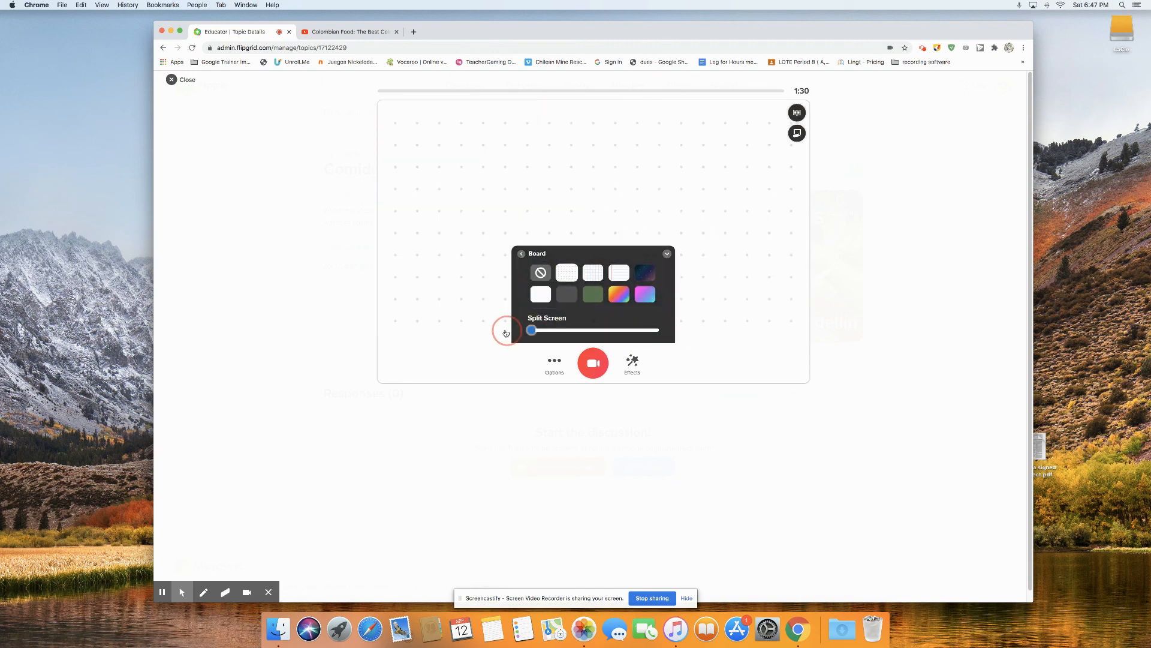